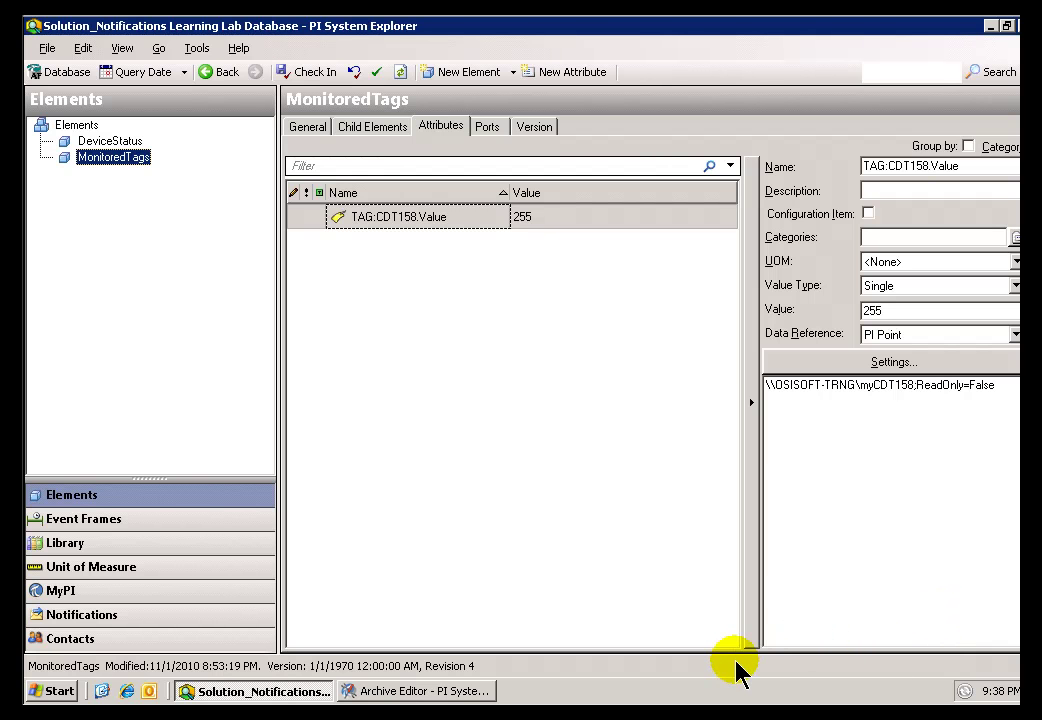
Step: Review the CDT Warnings notification's overview, trigger, content, subscriptions and history
{"action": "left_click", "coordinate": [84, 614]}
{"action": "left_click", "coordinate": [315, 133]}
{"action": "left_click", "coordinate": [364, 131]}
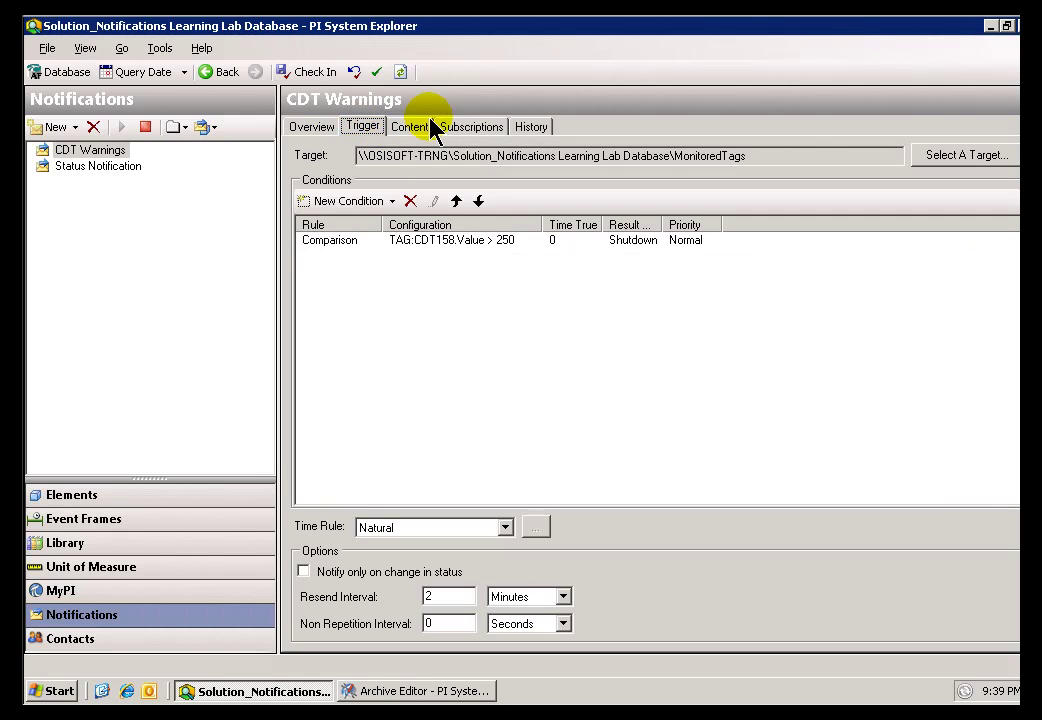
{"action": "left_click", "coordinate": [412, 135]}
{"action": "left_click", "coordinate": [478, 138]}
{"action": "left_click", "coordinate": [527, 133]}
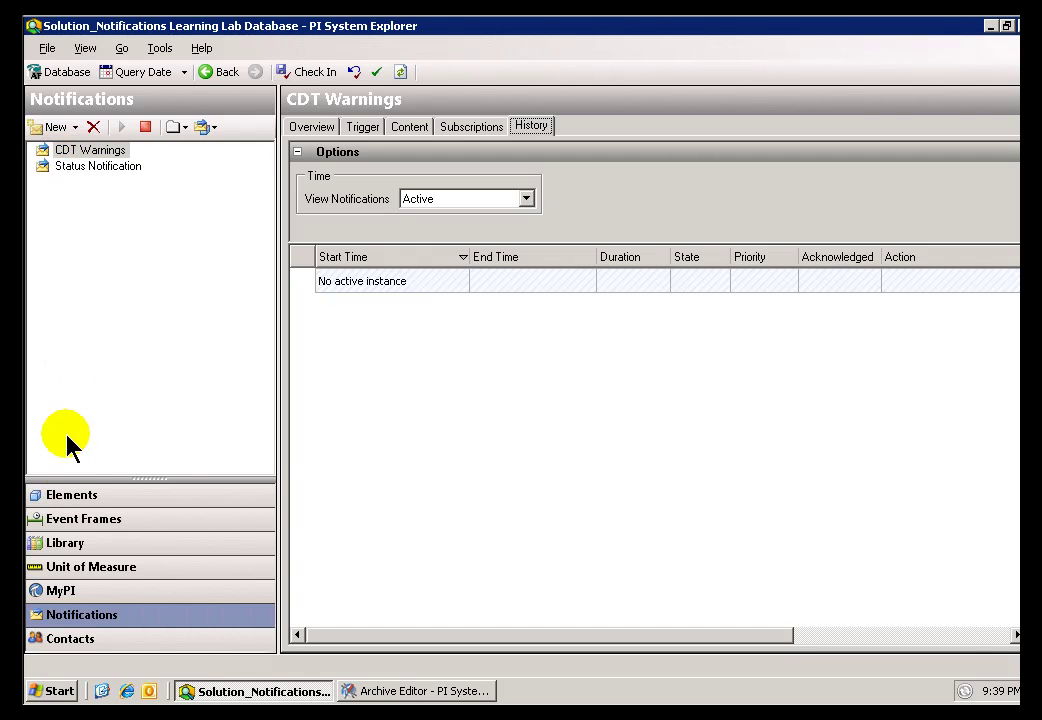
Step: Refresh MonitoredTags so TAG:CDT158.Value shows 100, then return to the notifications list
{"action": "left_click", "coordinate": [70, 496]}
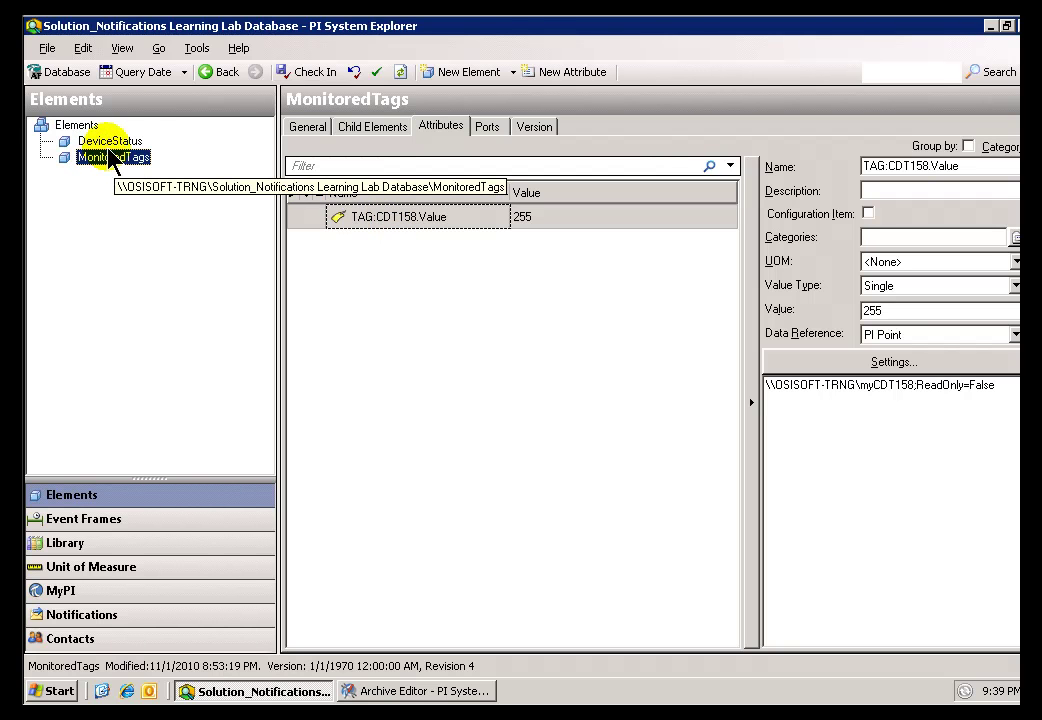
{"action": "left_click", "coordinate": [122, 48]}
{"action": "left_click", "coordinate": [157, 144]}
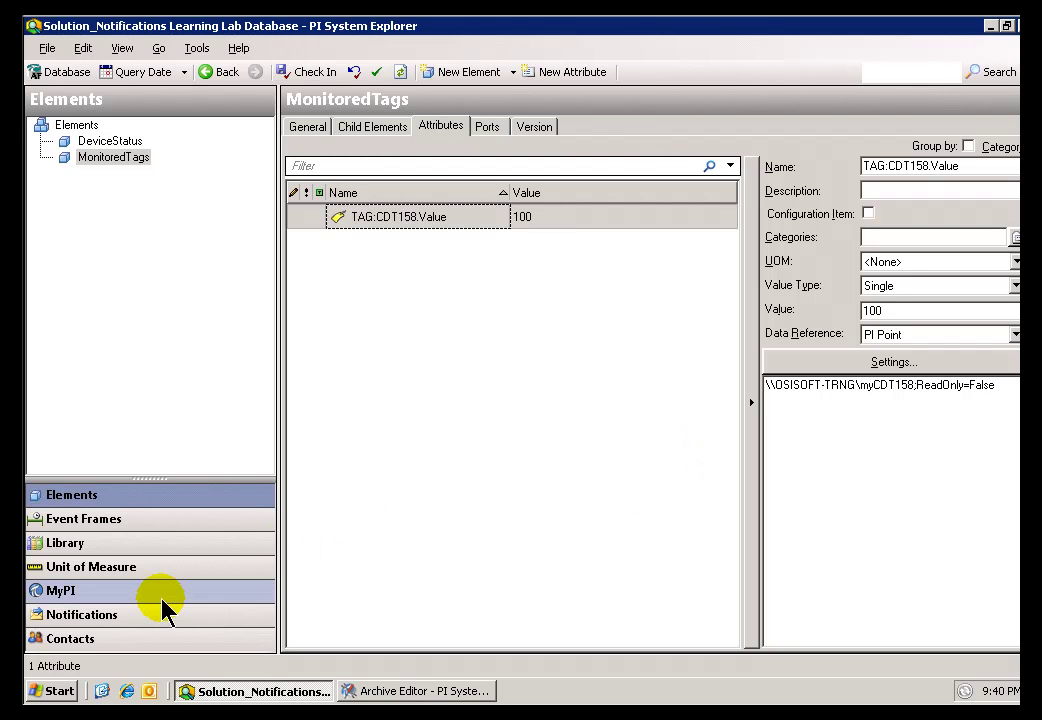
{"action": "left_click", "coordinate": [72, 621]}
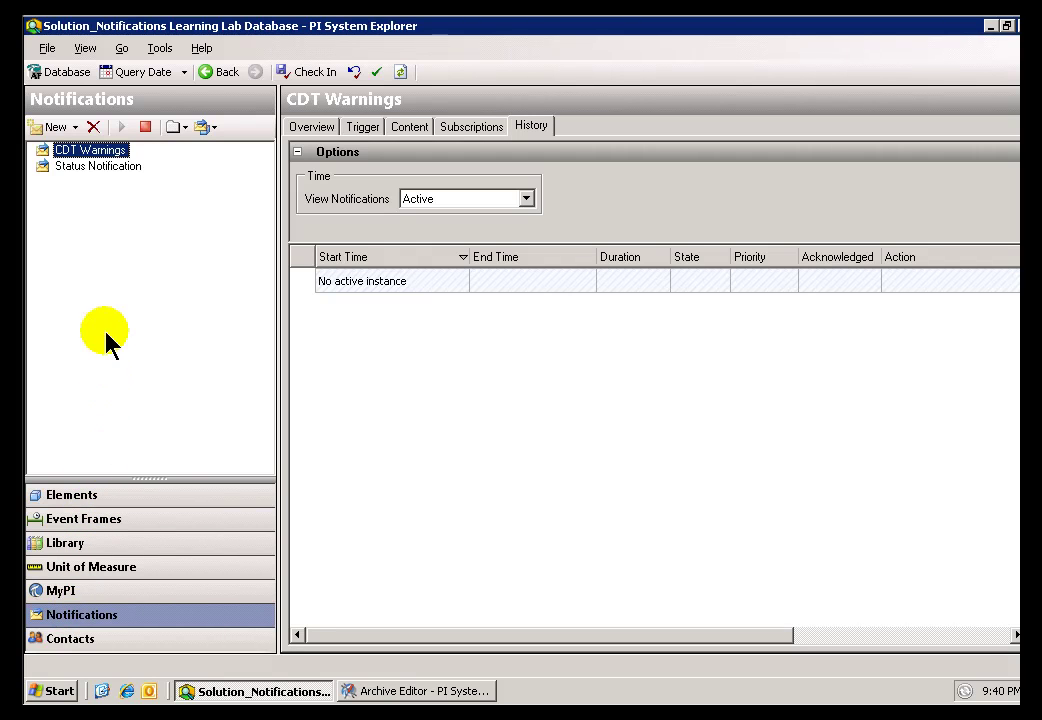
Step: Create a new blank notification and rename it MyNot1
{"action": "left_click", "coordinate": [69, 129]}
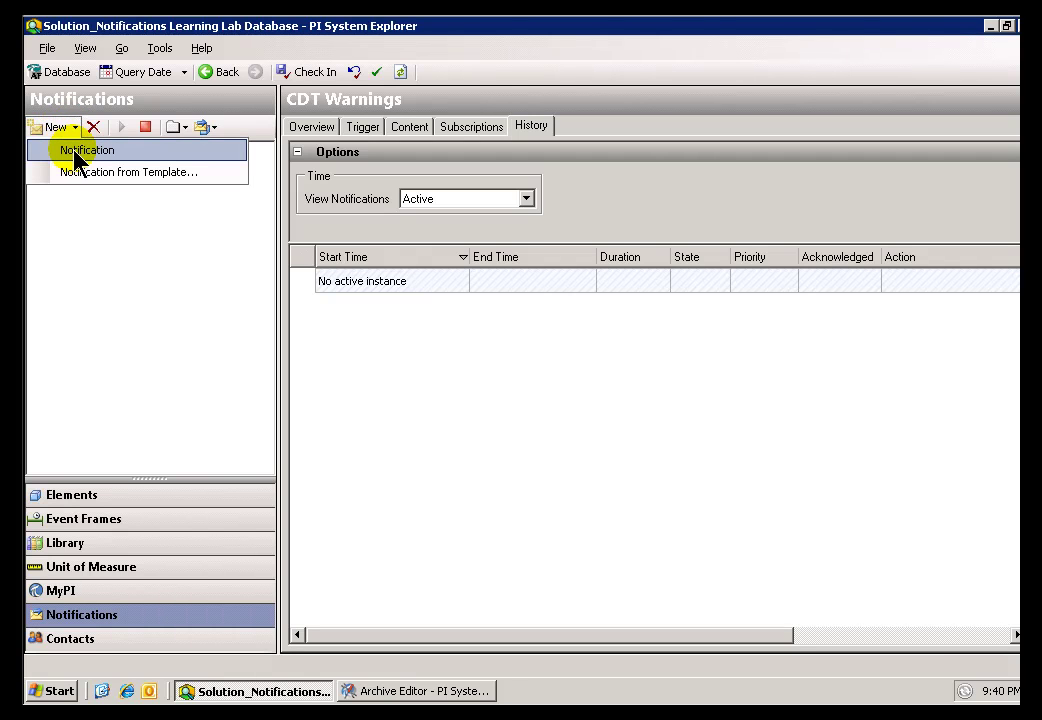
{"action": "left_click", "coordinate": [76, 160]}
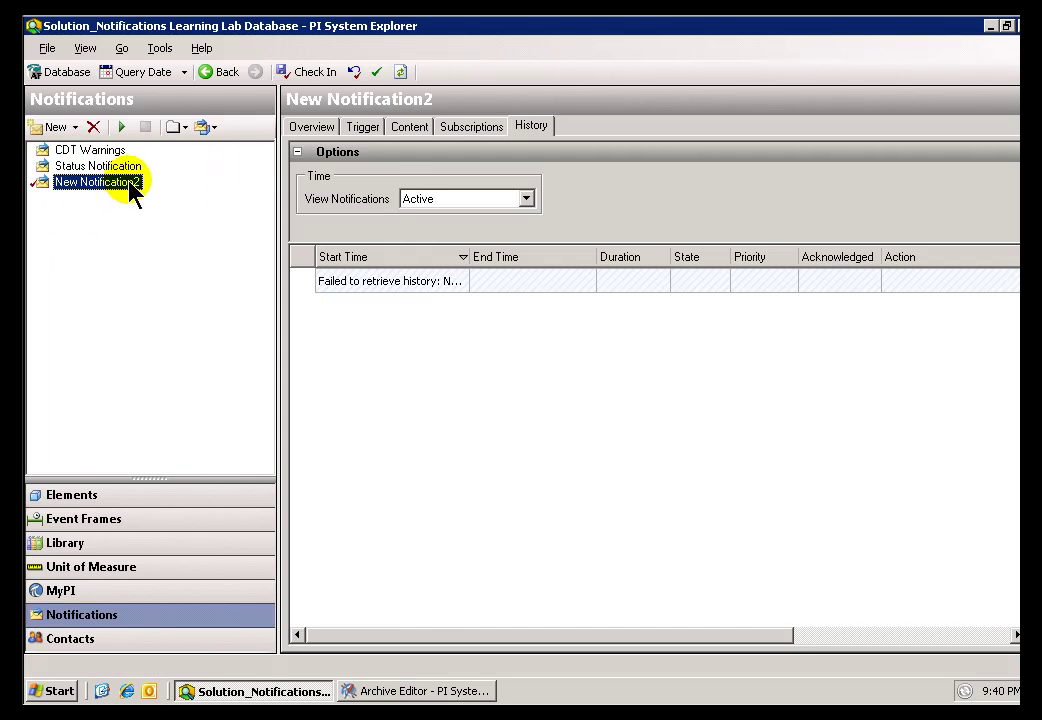
{"action": "left_click", "coordinate": [311, 127]}
{"action": "left_click_drag", "start_coordinate": [465, 165], "coordinate": [295, 165]}
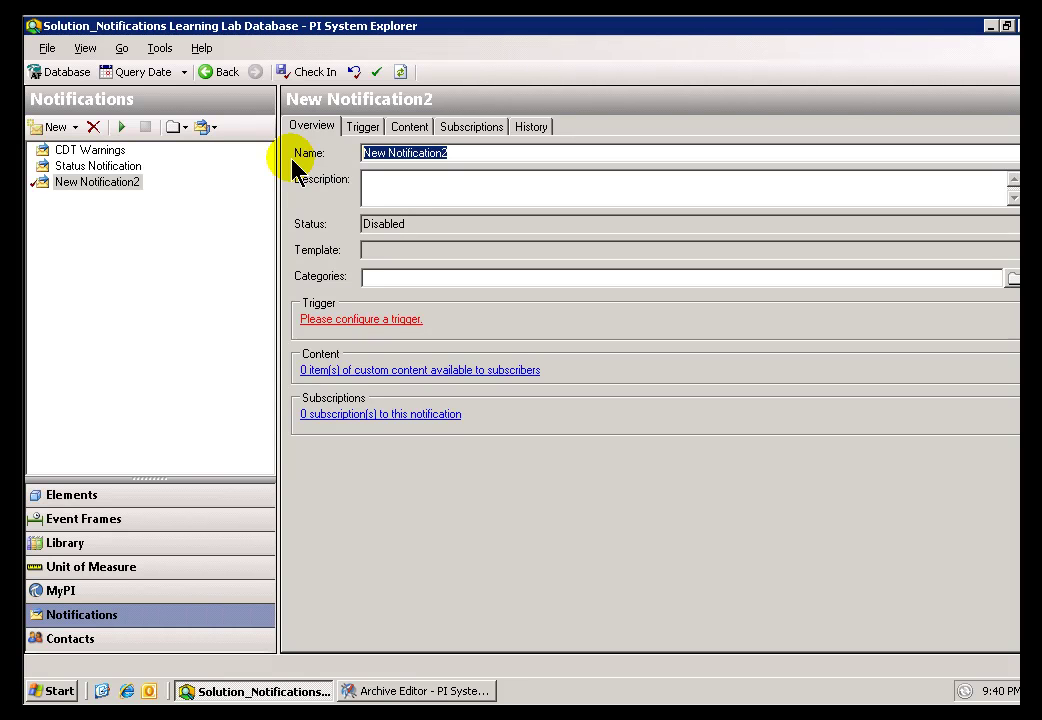
{"action": "type", "text": "MyNot1"}
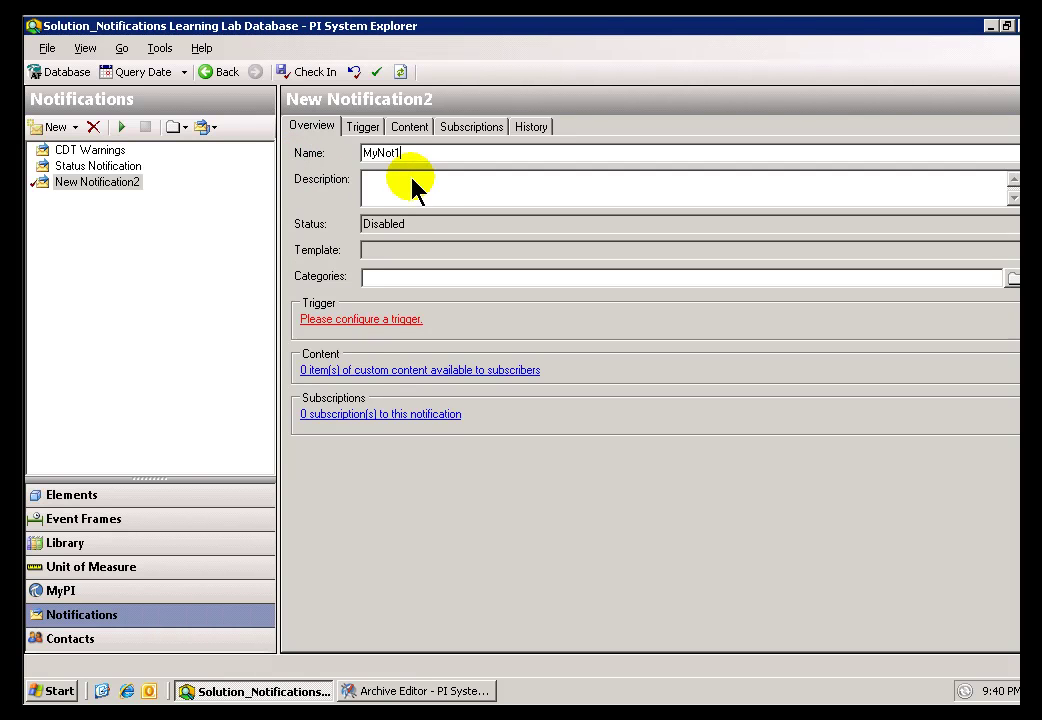
{"action": "left_click", "coordinate": [412, 188]}
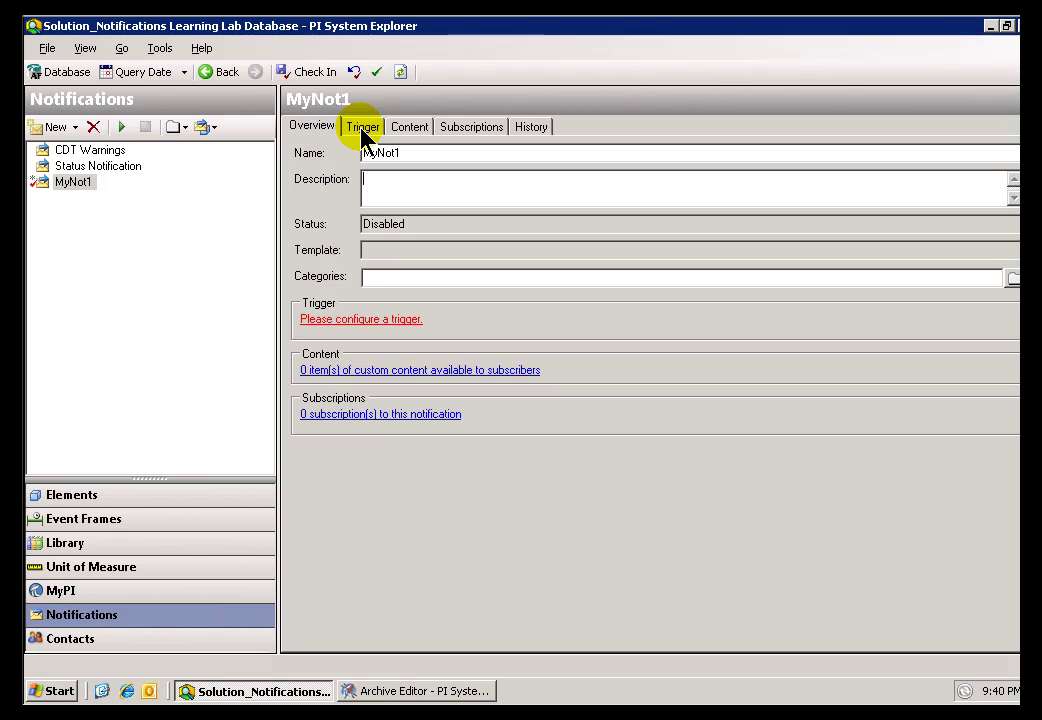
Step: Set the MonitoredTags element as MyNot1's trigger target
{"action": "left_click", "coordinate": [362, 130]}
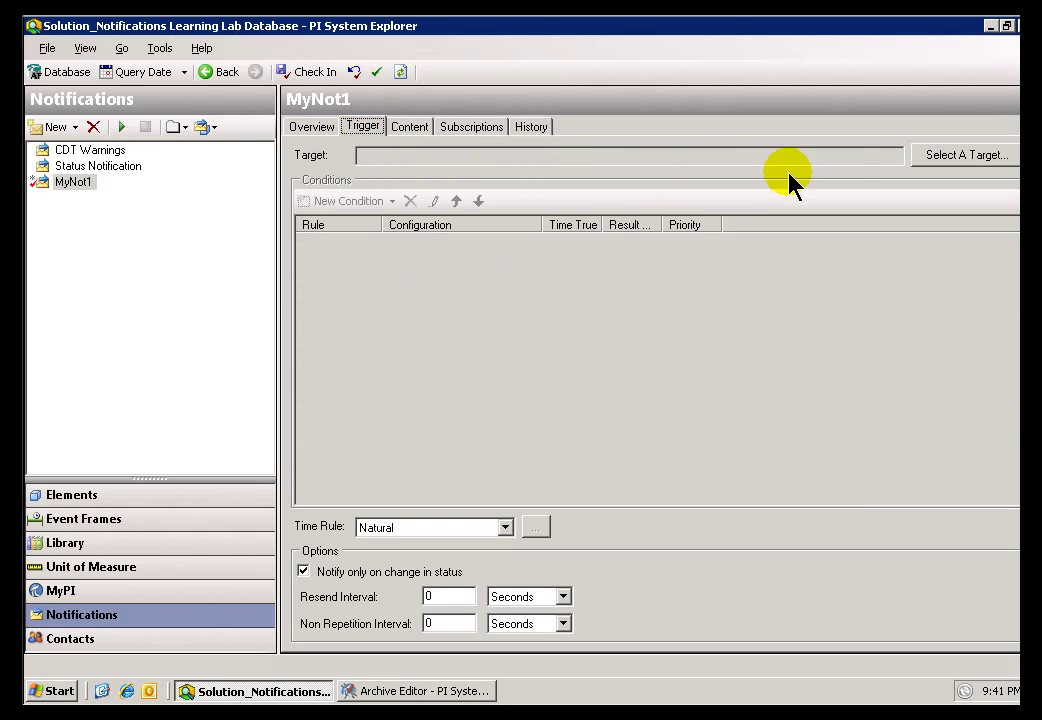
{"action": "left_click", "coordinate": [928, 160]}
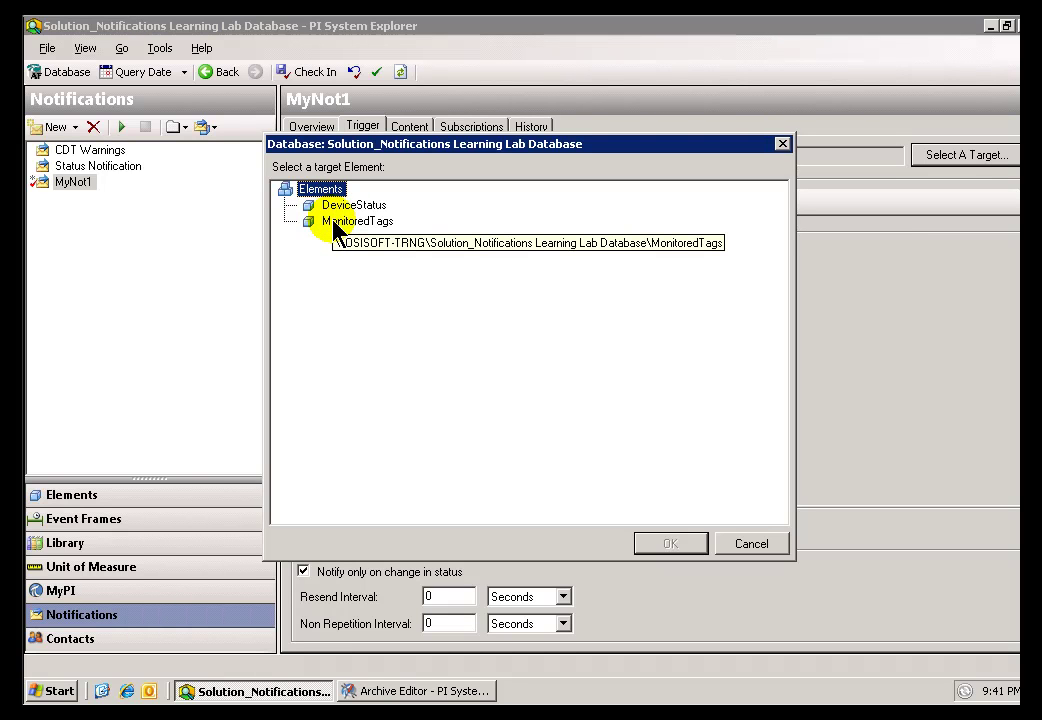
{"action": "left_click", "coordinate": [312, 222]}
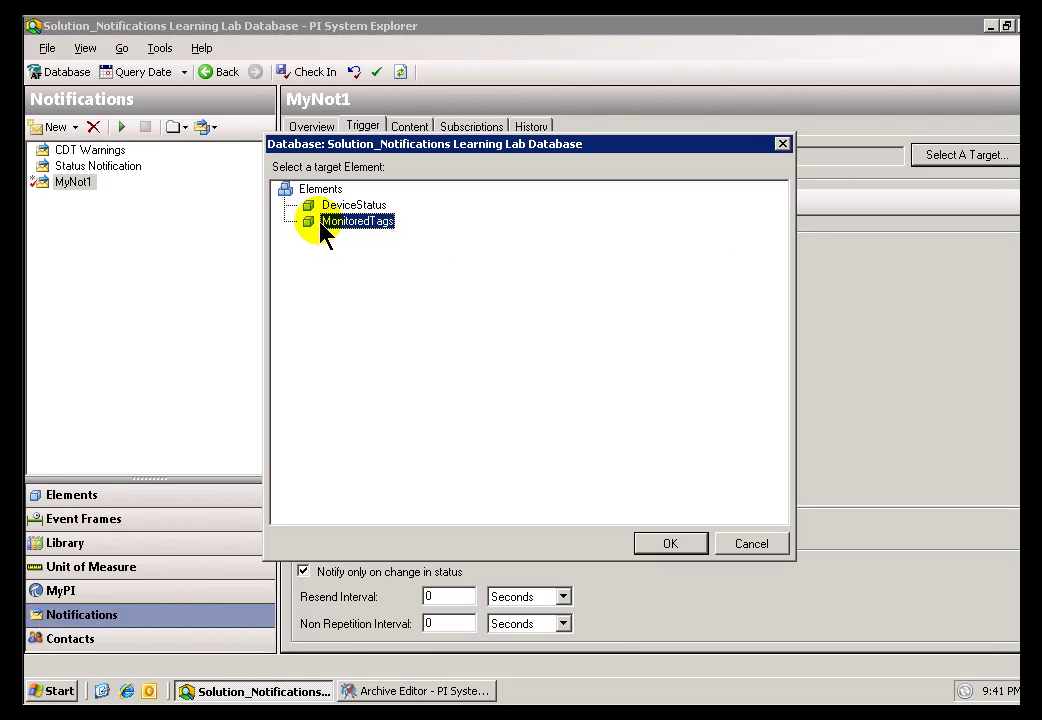
{"action": "left_click", "coordinate": [660, 547]}
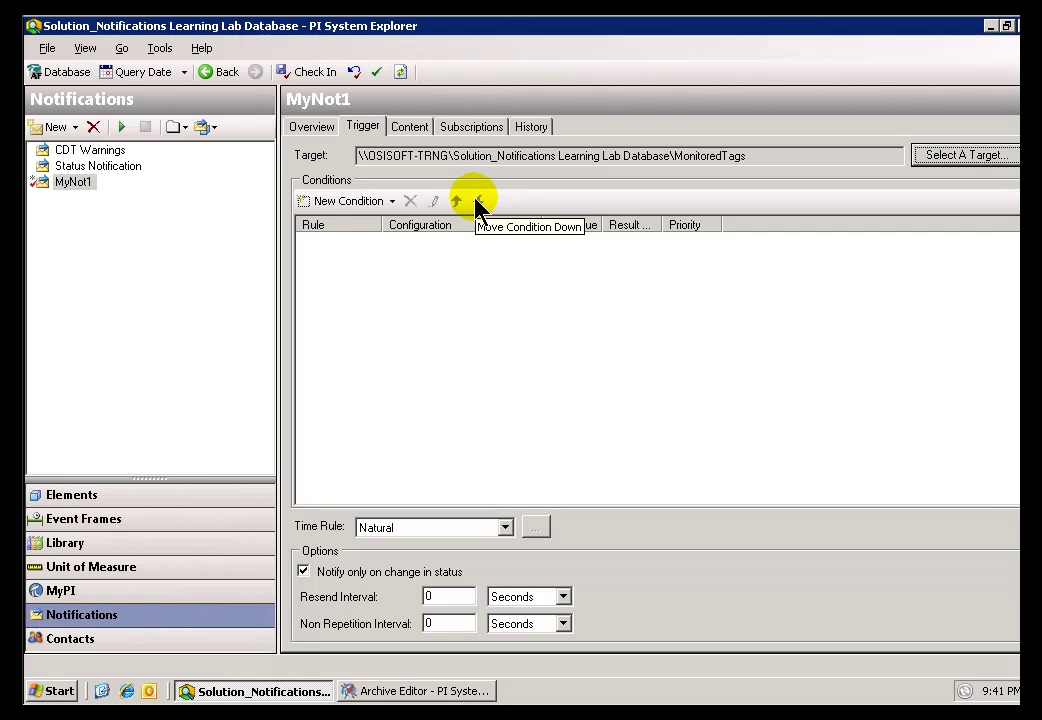
Step: Add the comparison condition TAG:CDT158.Value > 250 to MyNot1's trigger
{"action": "left_click", "coordinate": [392, 201]}
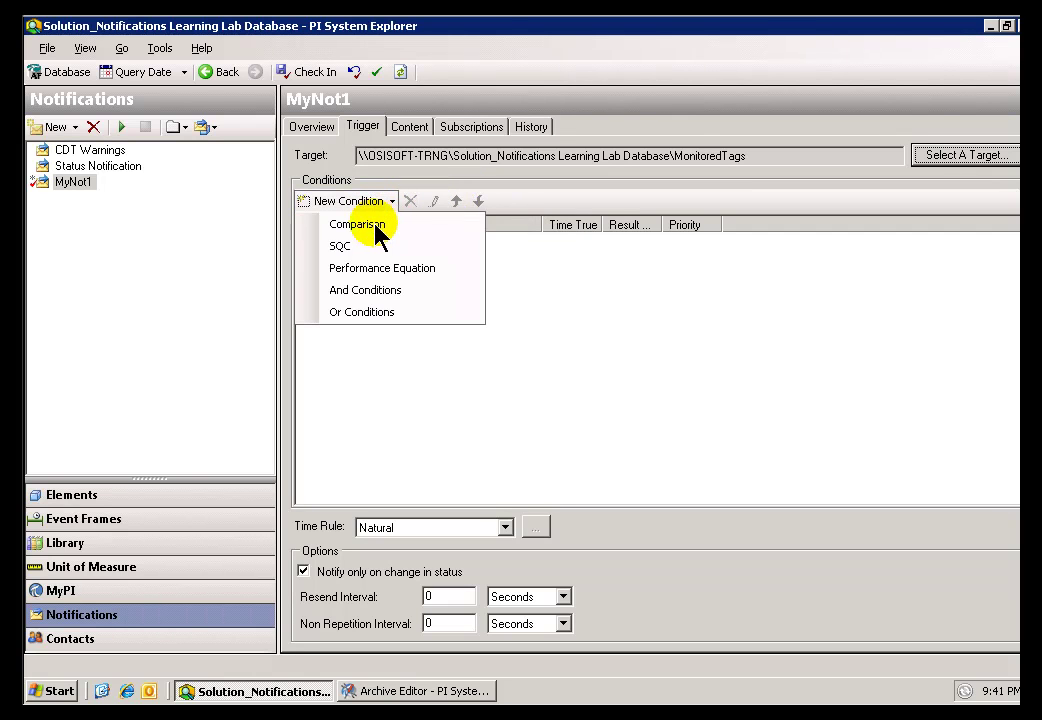
{"action": "left_click", "coordinate": [376, 228]}
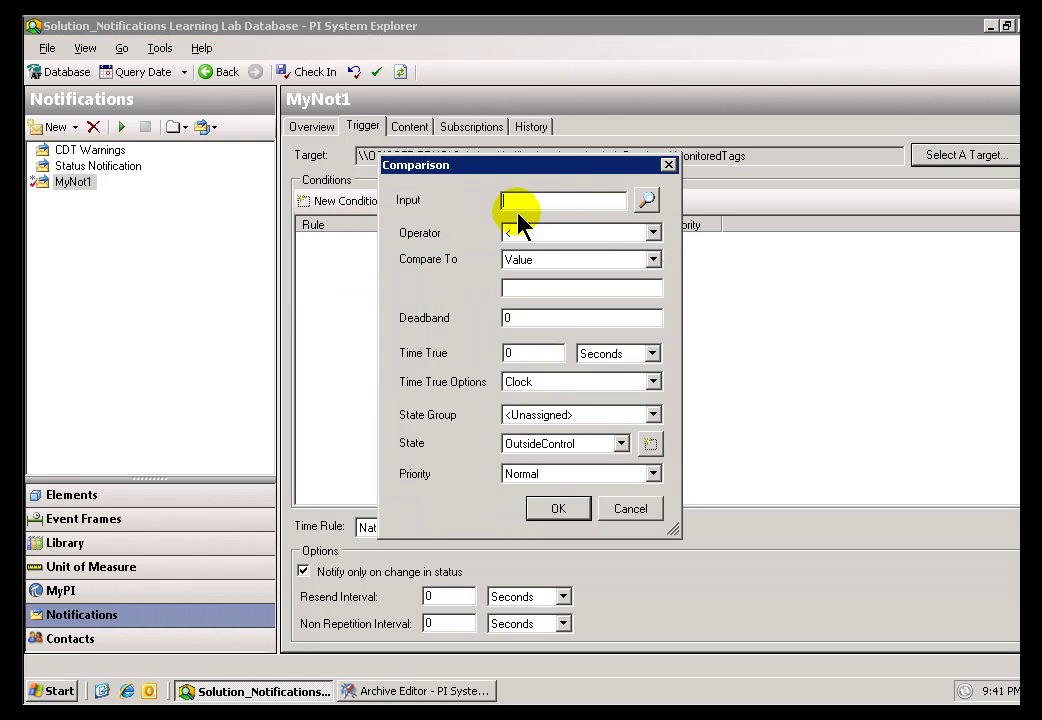
{"action": "left_click", "coordinate": [646, 204]}
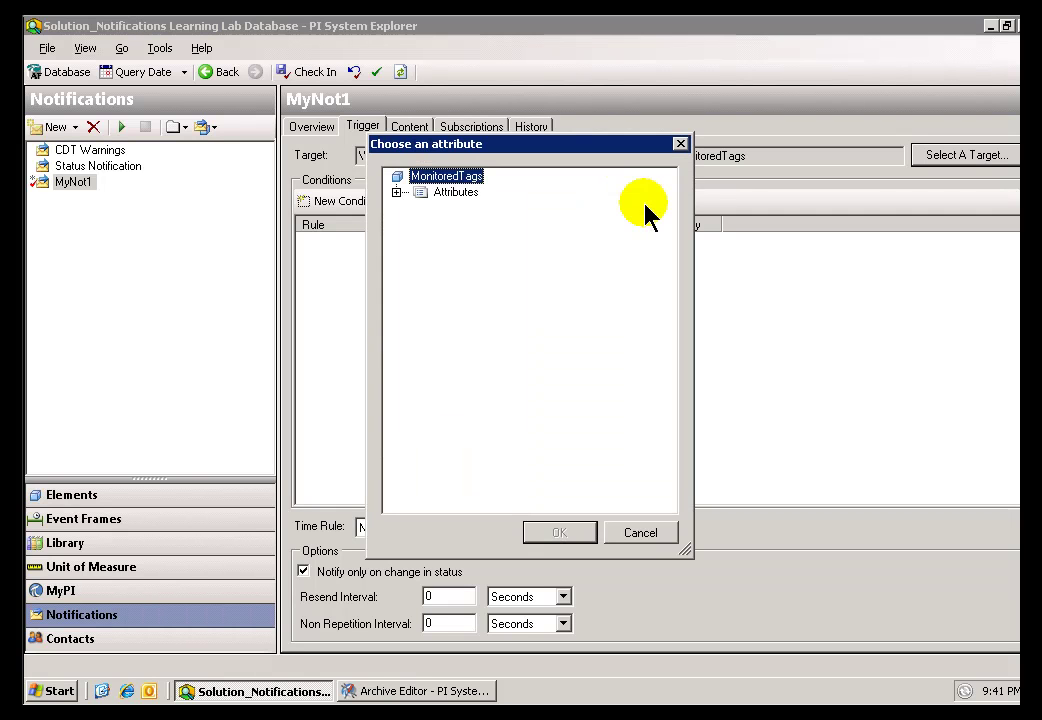
{"action": "left_click", "coordinate": [396, 193]}
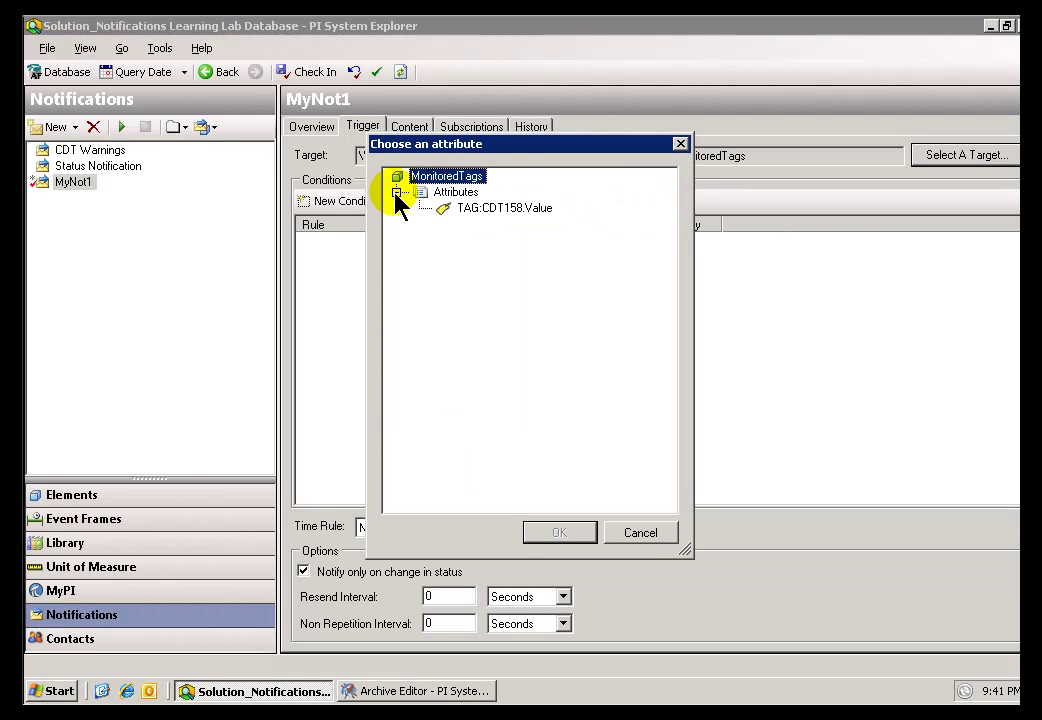
{"action": "left_click", "coordinate": [468, 209]}
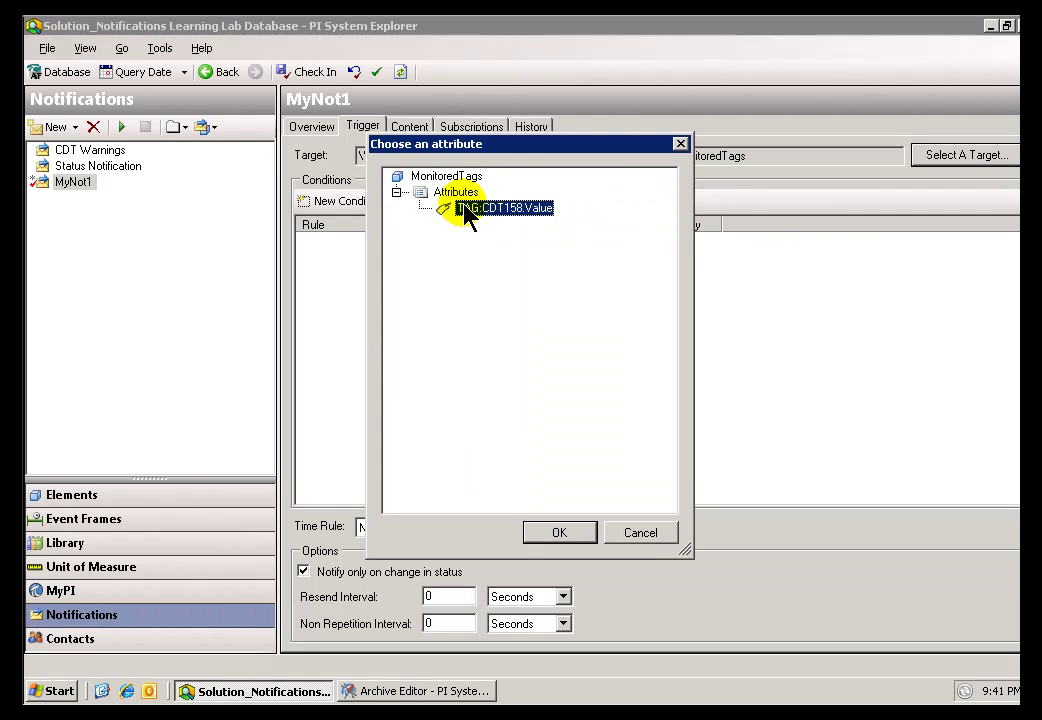
{"action": "left_click", "coordinate": [561, 533]}
{"action": "left_click", "coordinate": [651, 234]}
{"action": "left_click", "coordinate": [514, 303]}
{"action": "left_click", "coordinate": [541, 289]}
{"action": "type", "text": "250"}
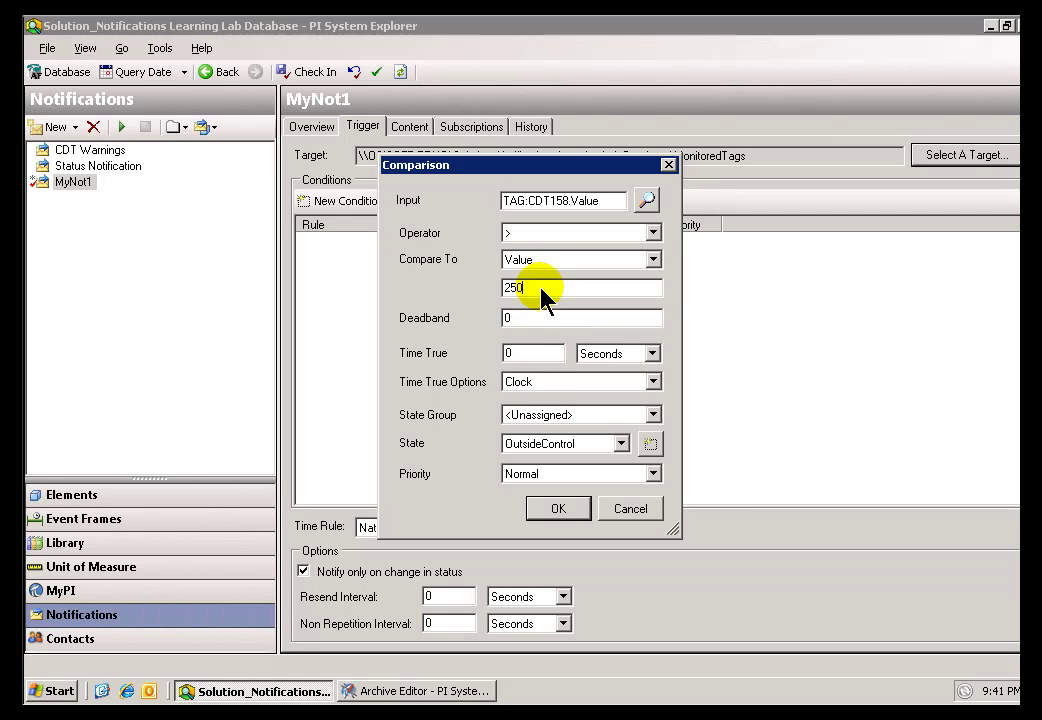
{"action": "left_click", "coordinate": [556, 510]}
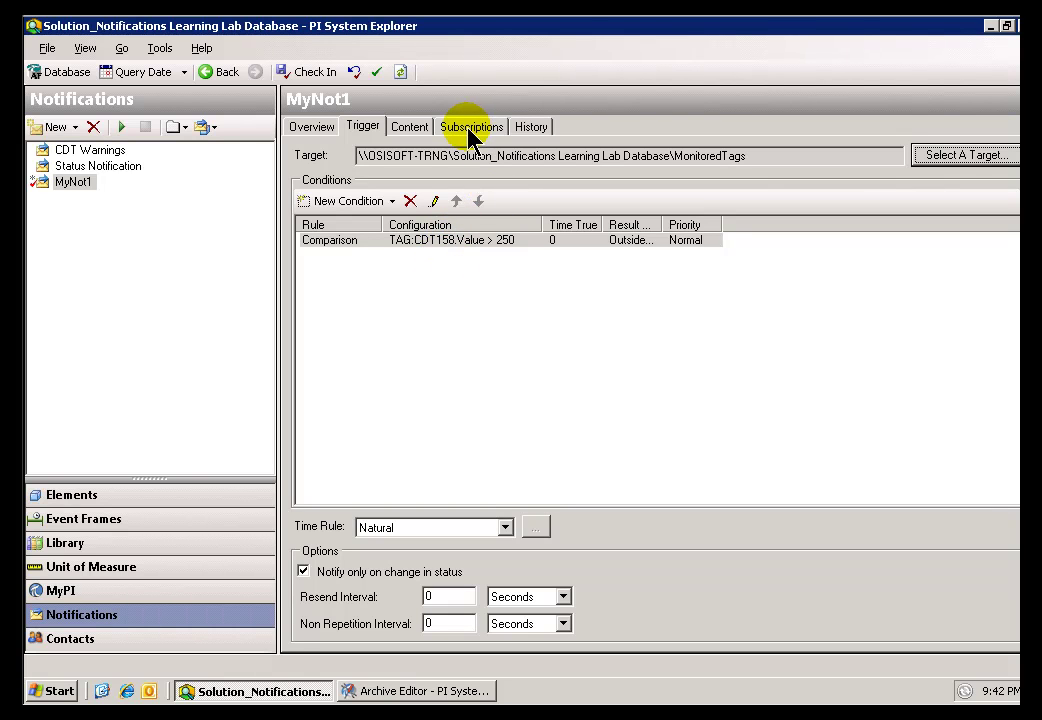
Step: Check in MyNot1 and its new delivery endpoint to the database
{"action": "left_click", "coordinate": [422, 136]}
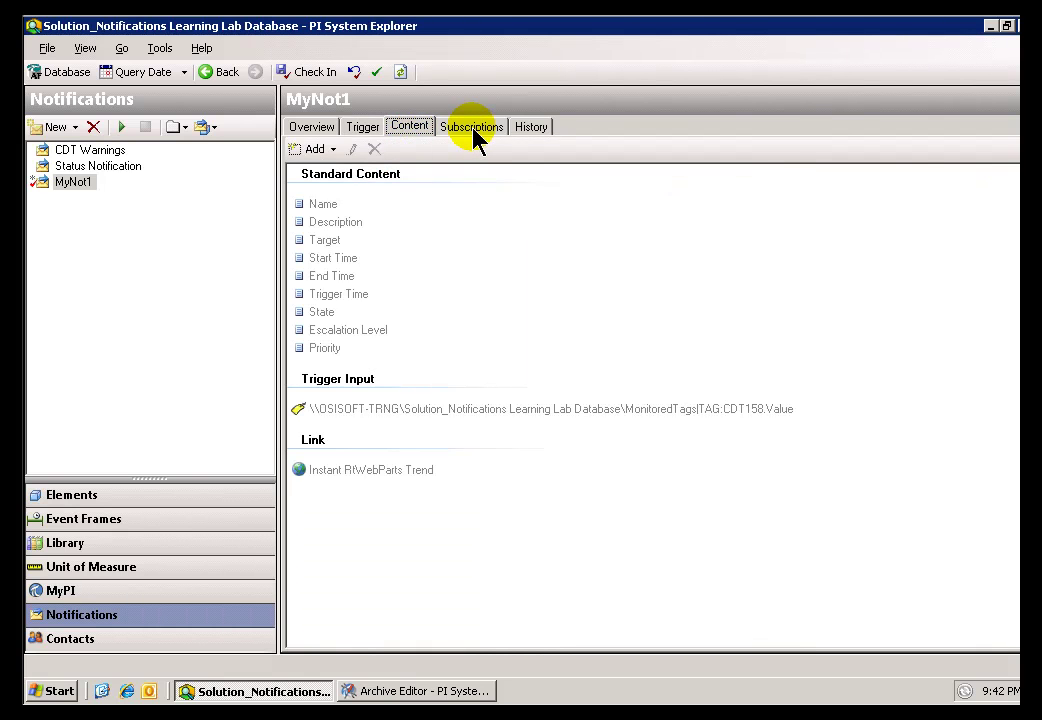
{"action": "left_click", "coordinate": [474, 133]}
{"action": "left_click", "coordinate": [528, 133]}
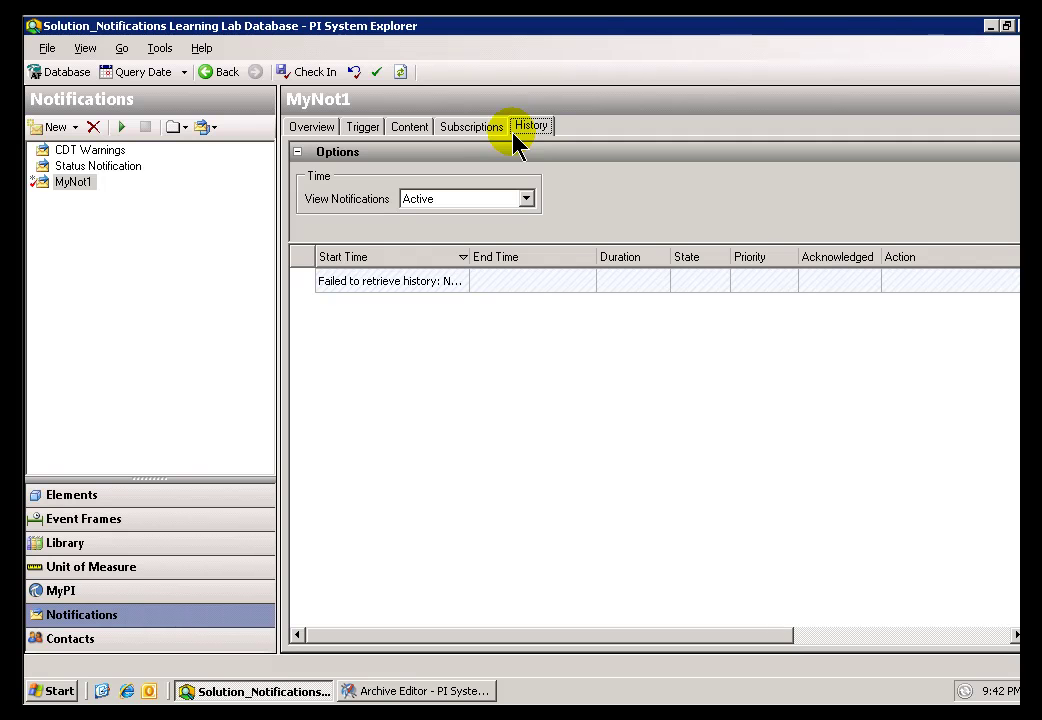
{"action": "left_click", "coordinate": [309, 139]}
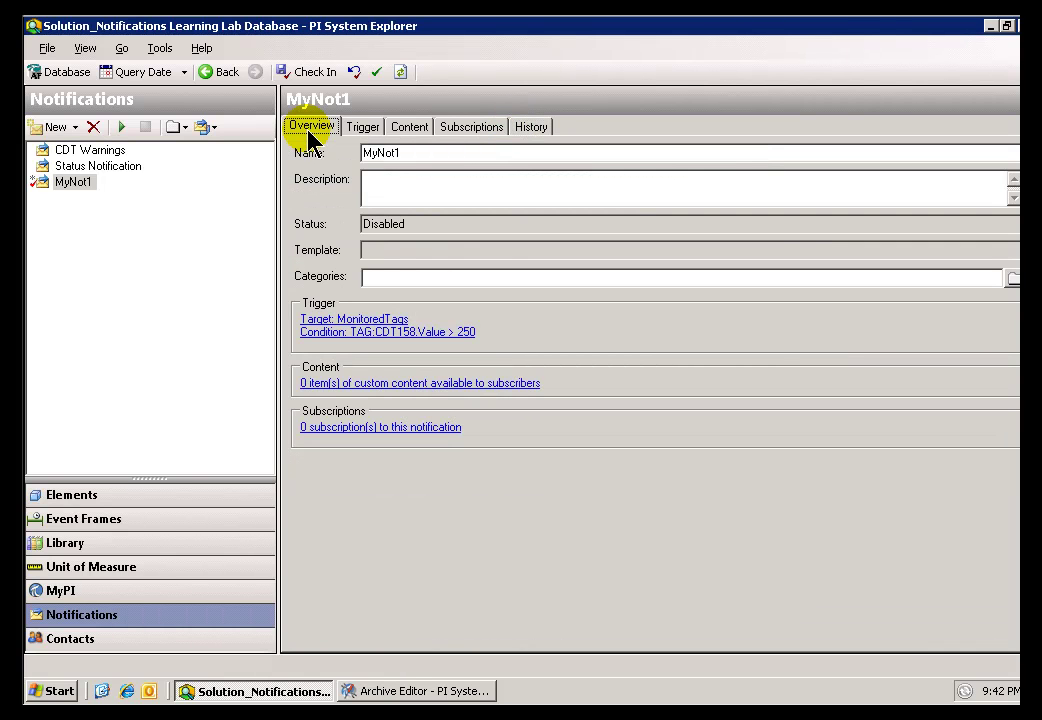
{"action": "left_click", "coordinate": [318, 72]}
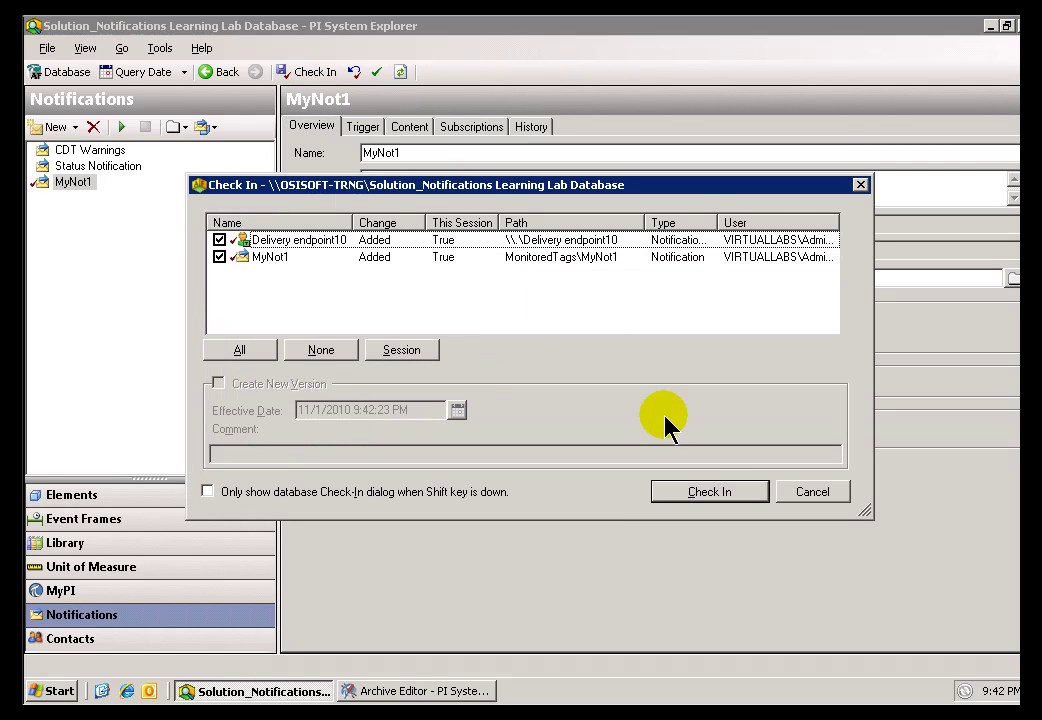
{"action": "left_click", "coordinate": [709, 500]}
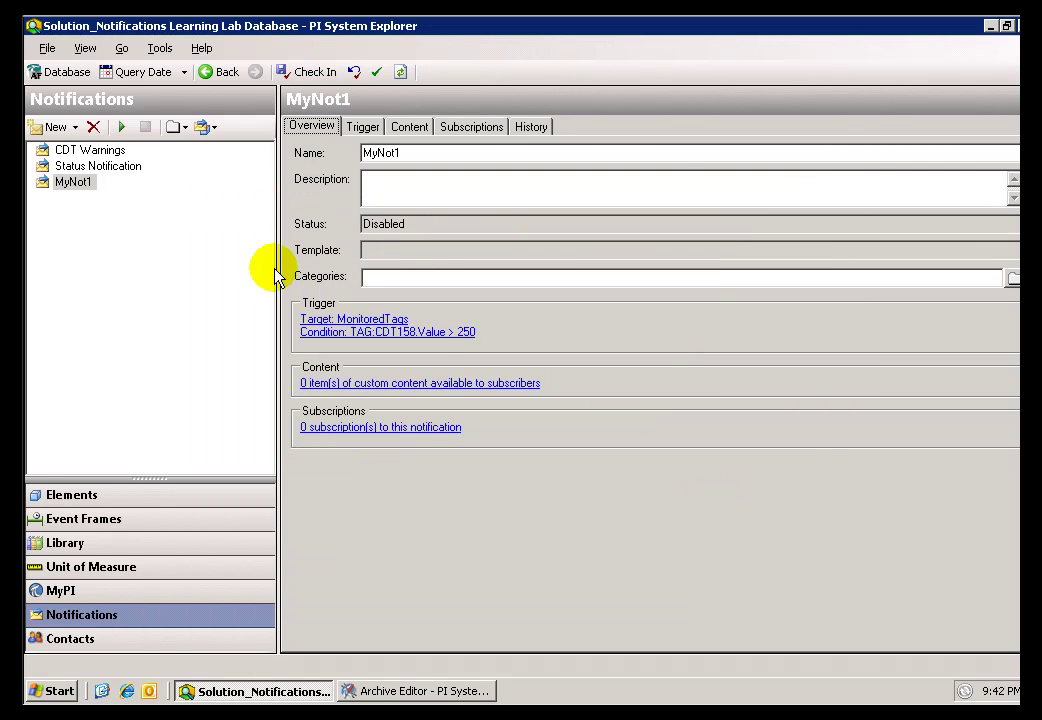
Step: Start MyNot1 and view its history, which has no history tag yet
{"action": "left_click", "coordinate": [124, 137]}
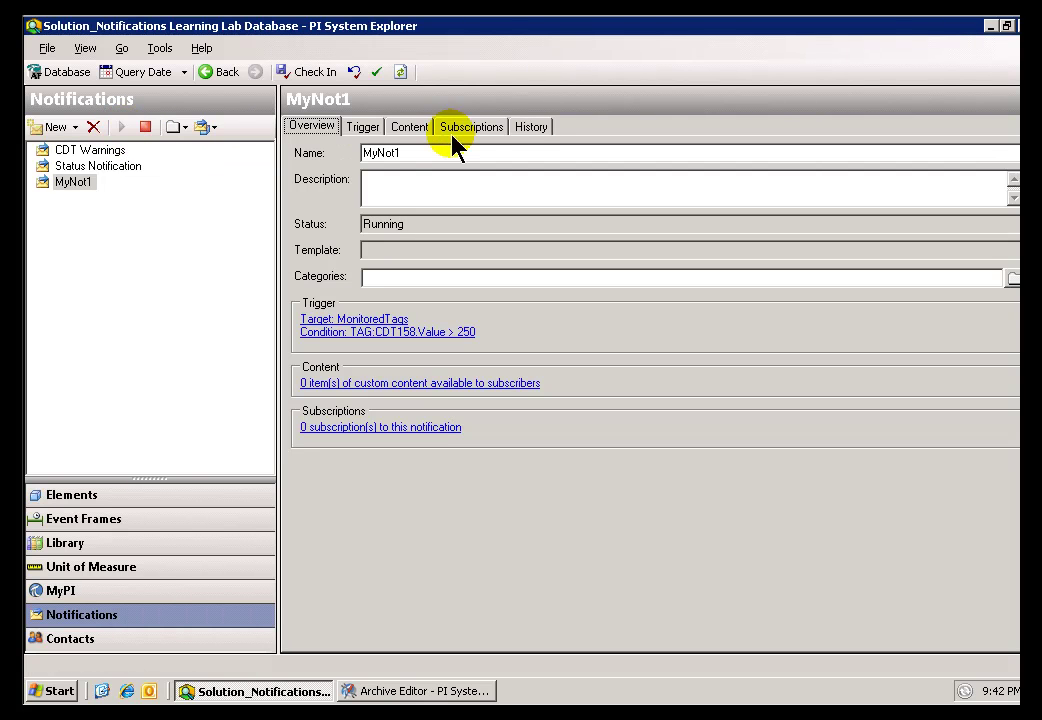
{"action": "left_click", "coordinate": [538, 137]}
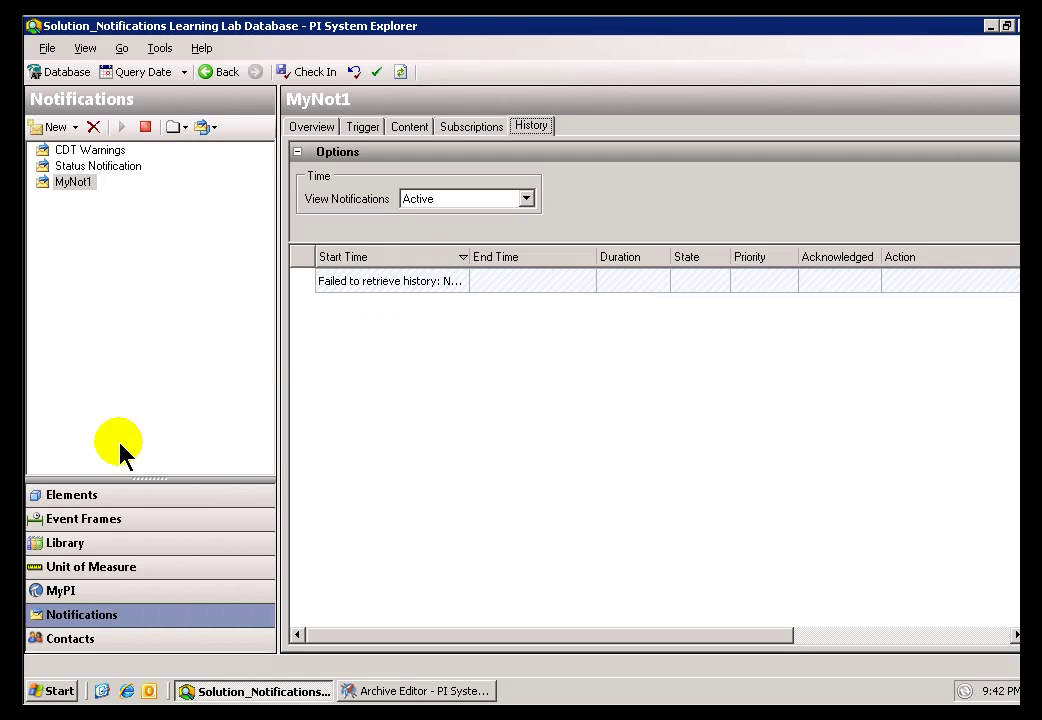
Step: In PI System Management Tools' Archive Editor, save a new mycdt158 value of 275
{"action": "left_click", "coordinate": [385, 694]}
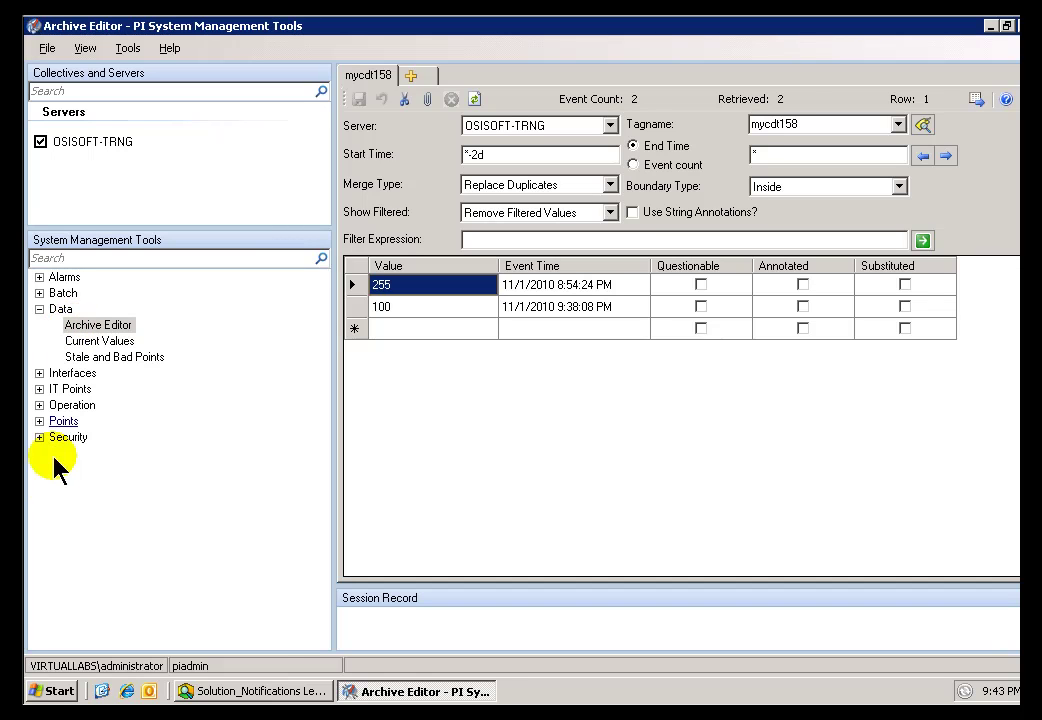
{"action": "left_click", "coordinate": [48, 692]}
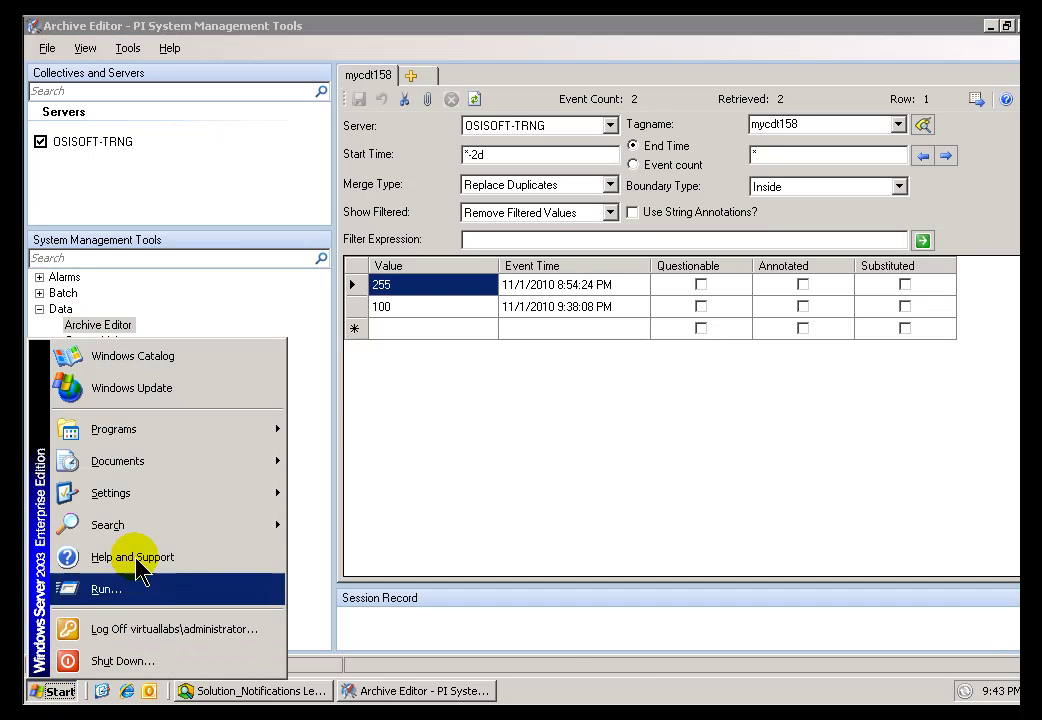
{"action": "mouse_move", "coordinate": [113, 429]}
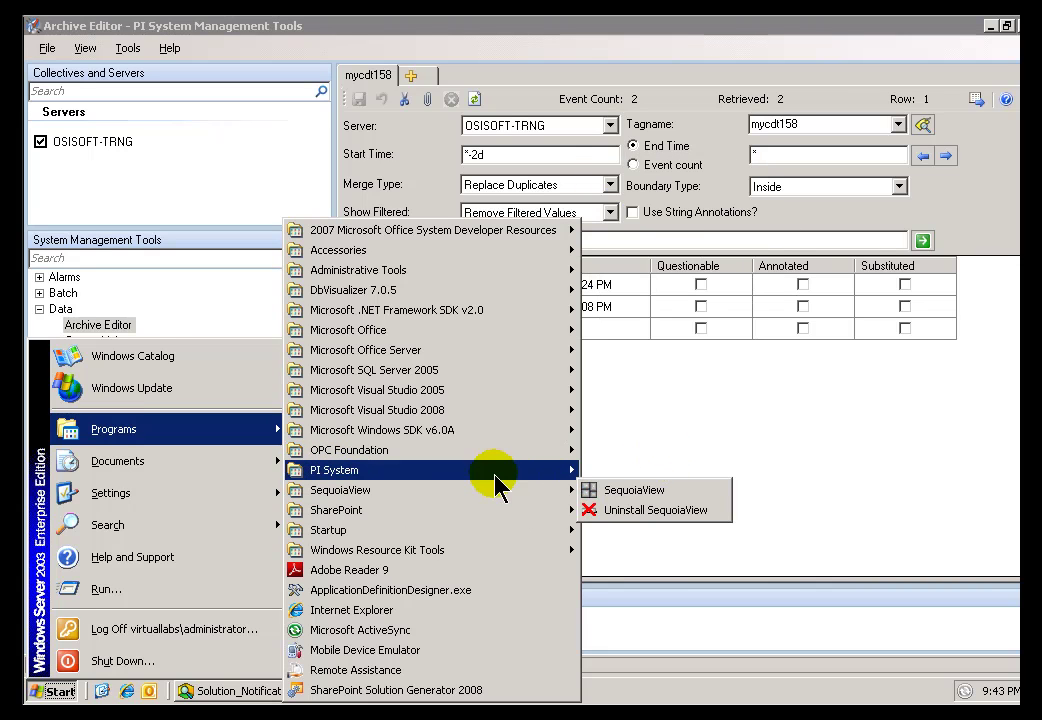
{"action": "mouse_move", "coordinate": [334, 470]}
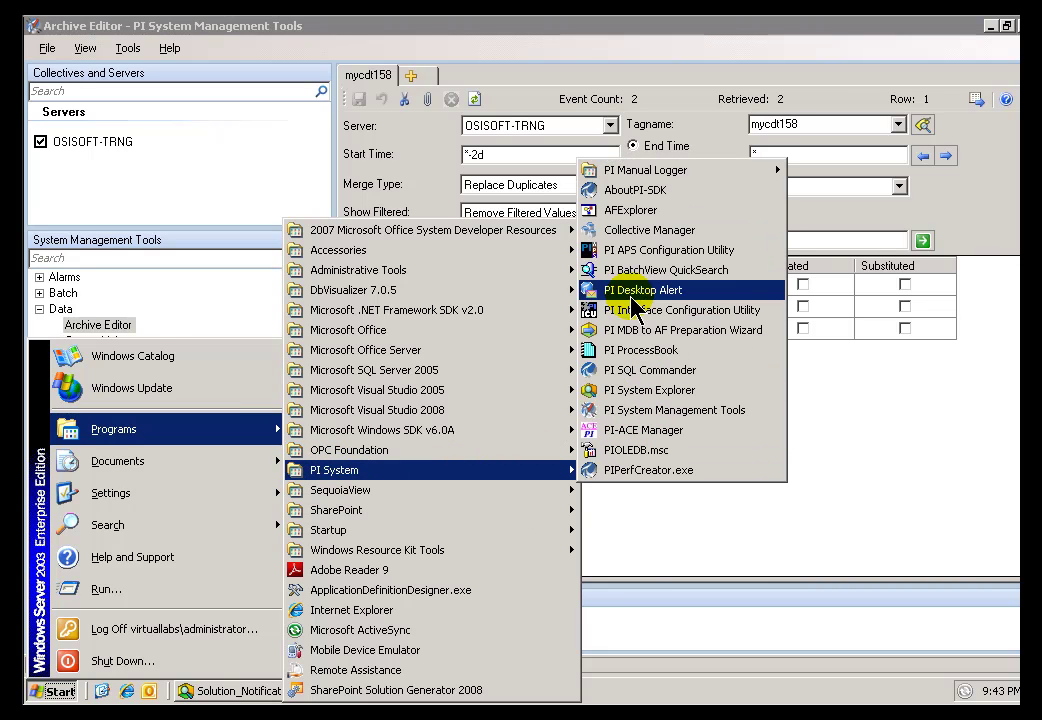
{"action": "left_click", "coordinate": [643, 411]}
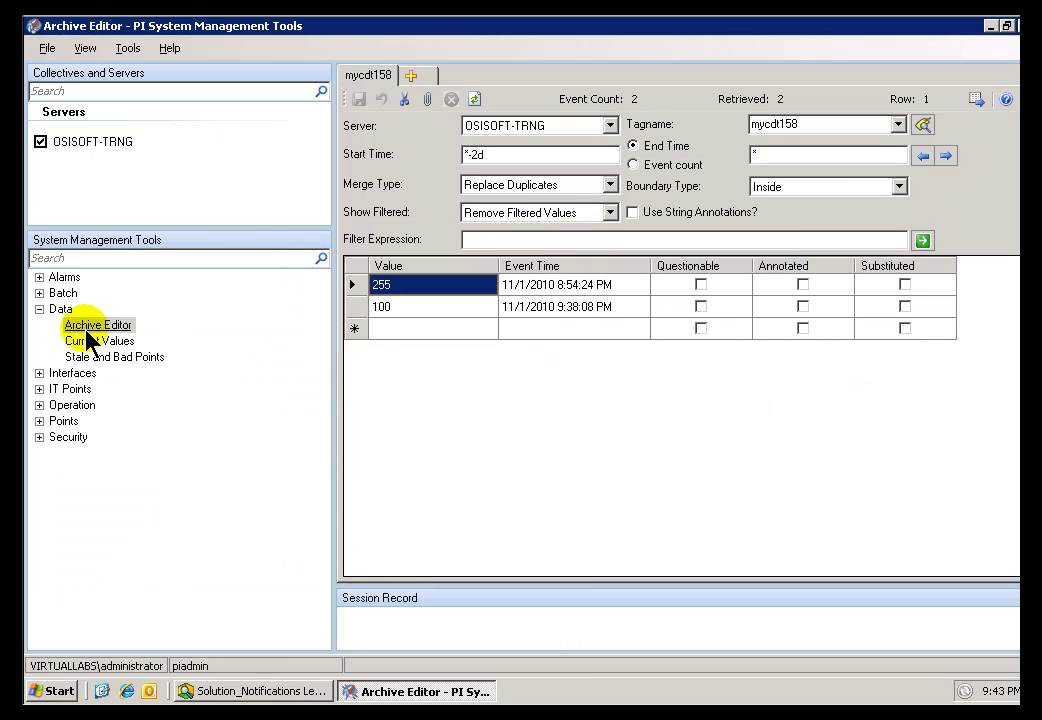
{"action": "double_click", "coordinate": [792, 130]}
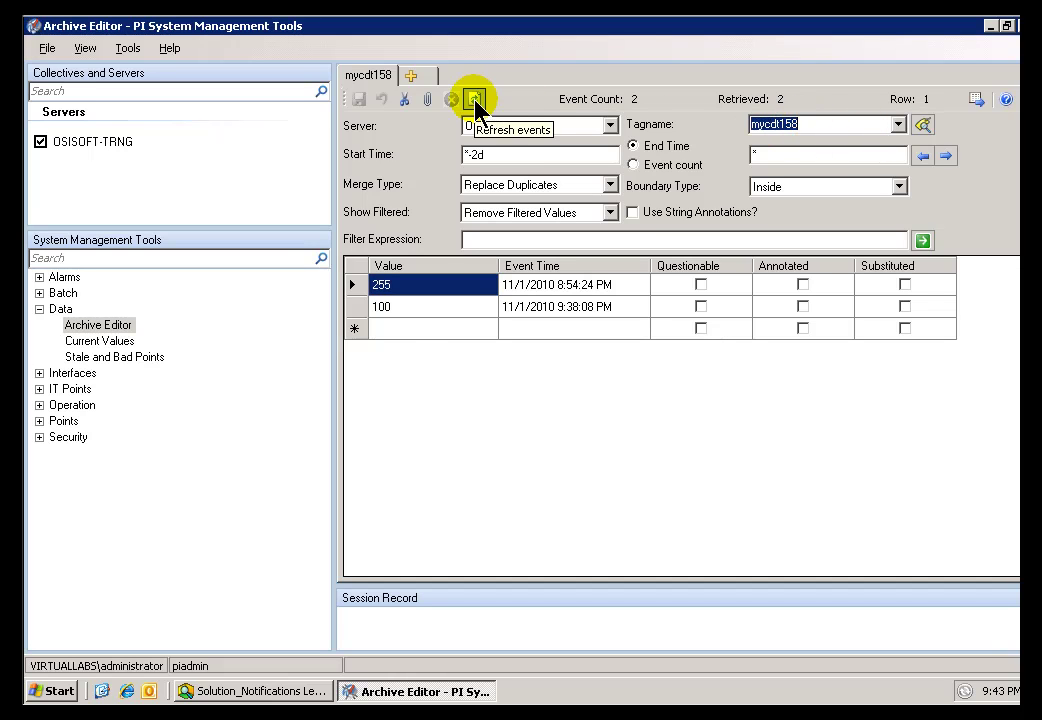
{"action": "left_click", "coordinate": [425, 330]}
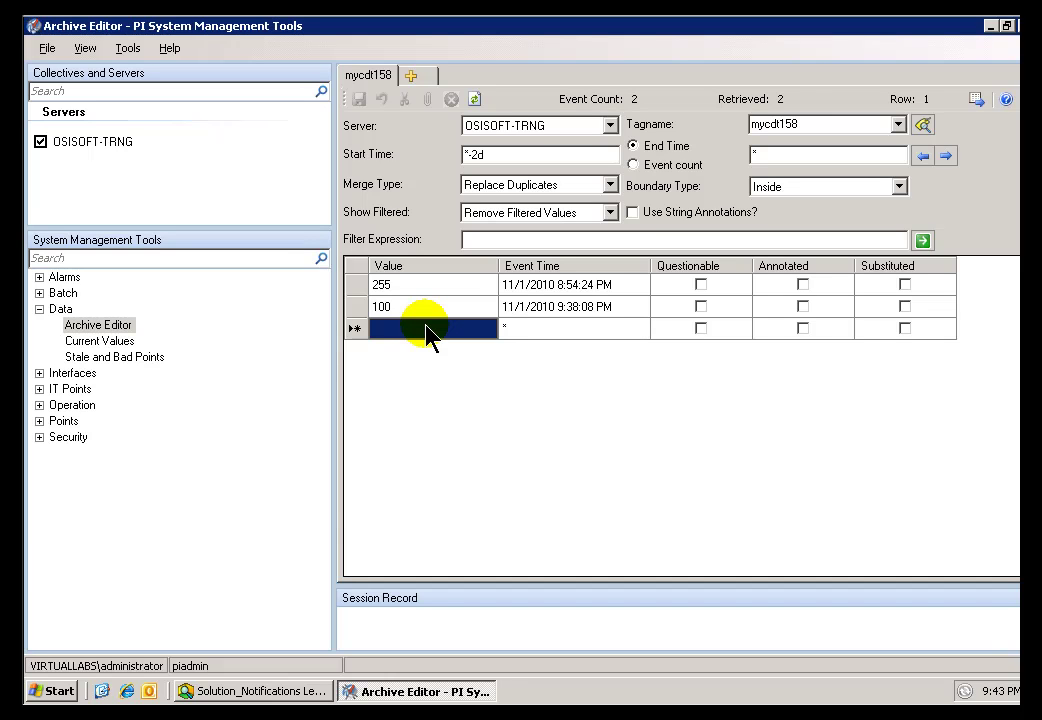
{"action": "type", "text": "275"}
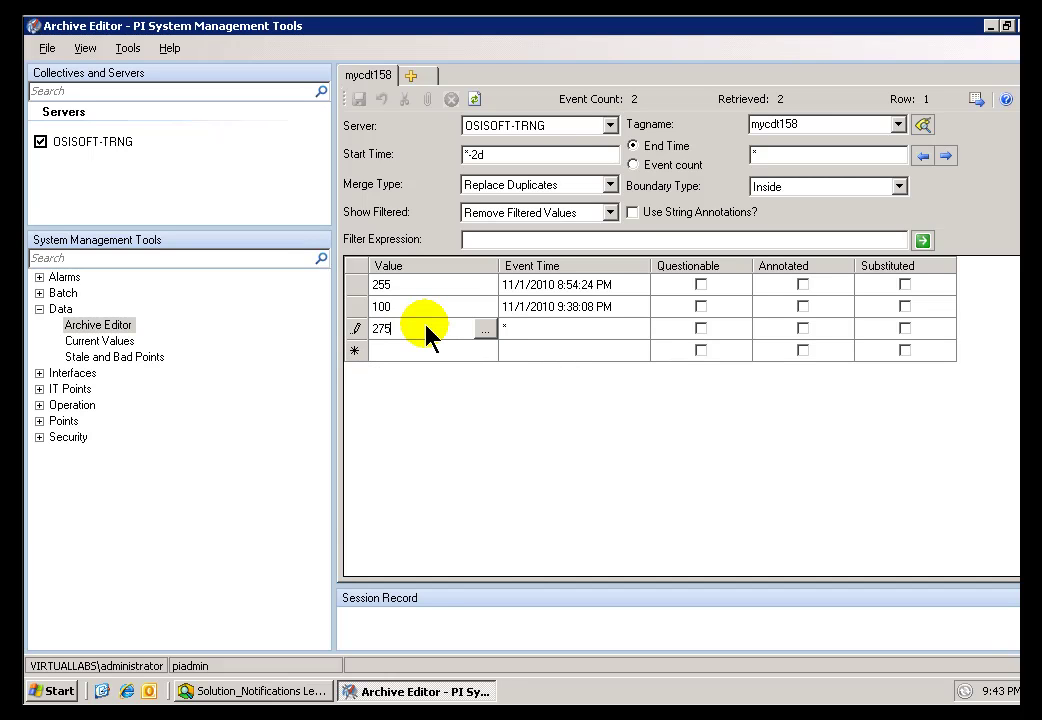
{"action": "left_click", "coordinate": [405, 349]}
{"action": "left_click", "coordinate": [358, 100]}
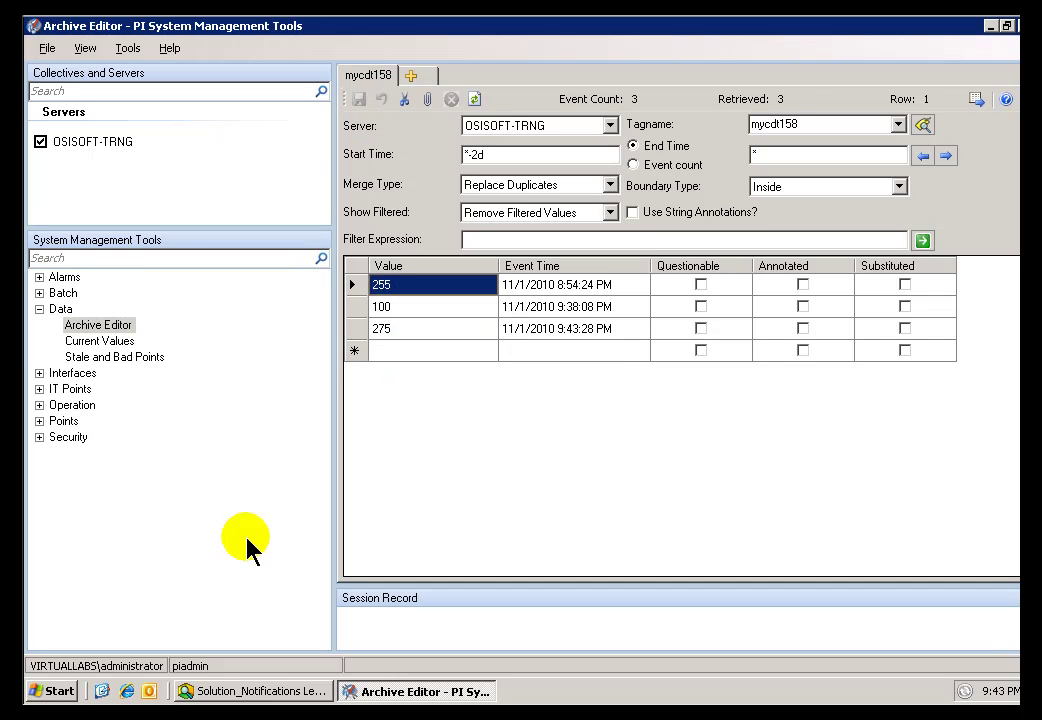
{"action": "left_click", "coordinate": [240, 692]}
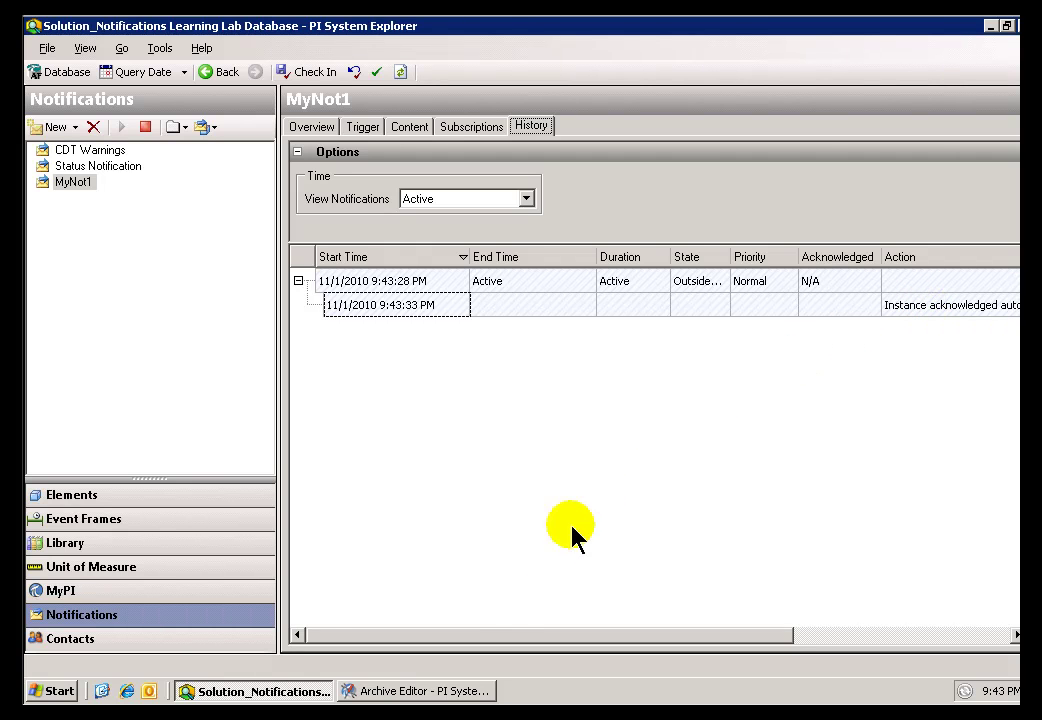
Step: Save a new mycdt158 archive event of 100 in Archive Editor
{"action": "left_click", "coordinate": [400, 690]}
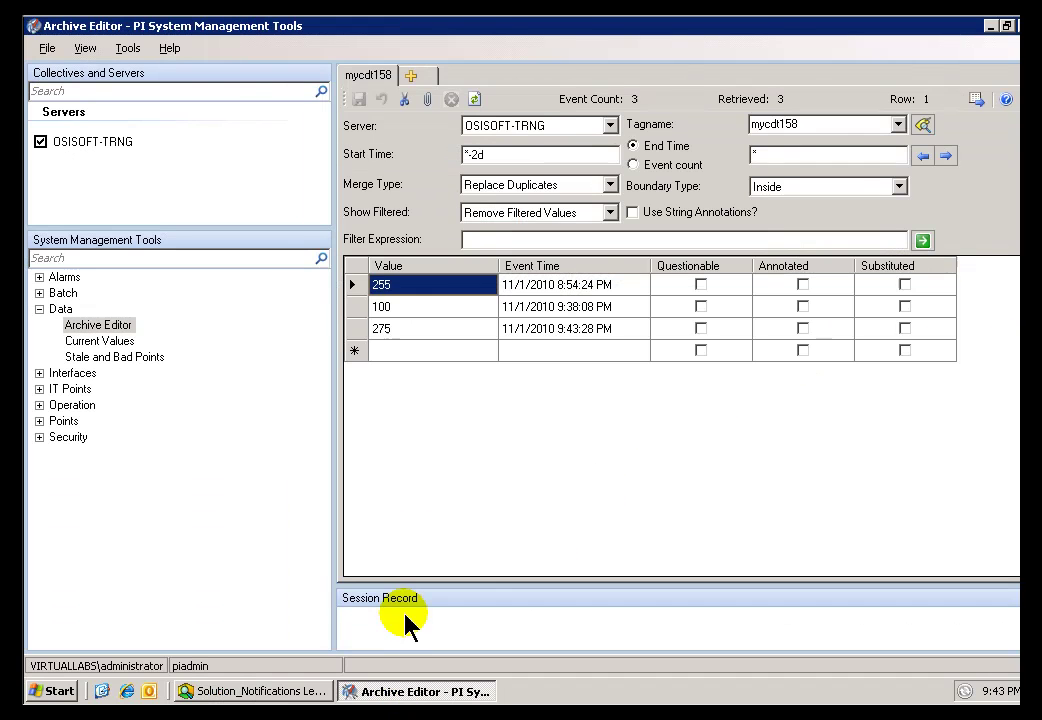
{"action": "left_click", "coordinate": [398, 351]}
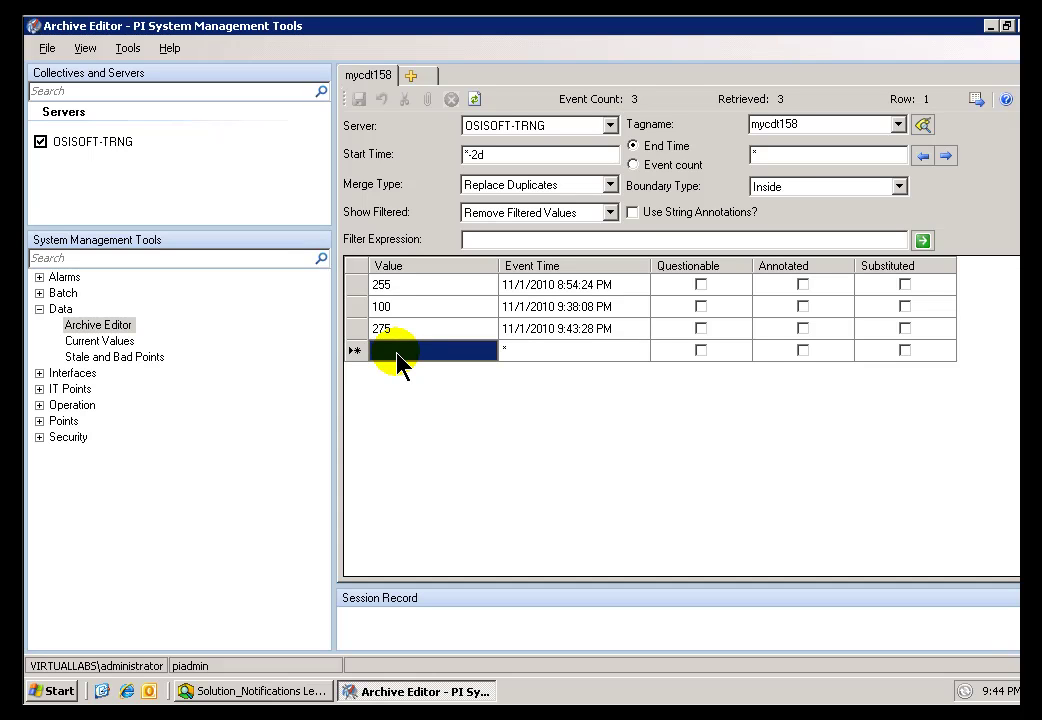
{"action": "type", "text": "100"}
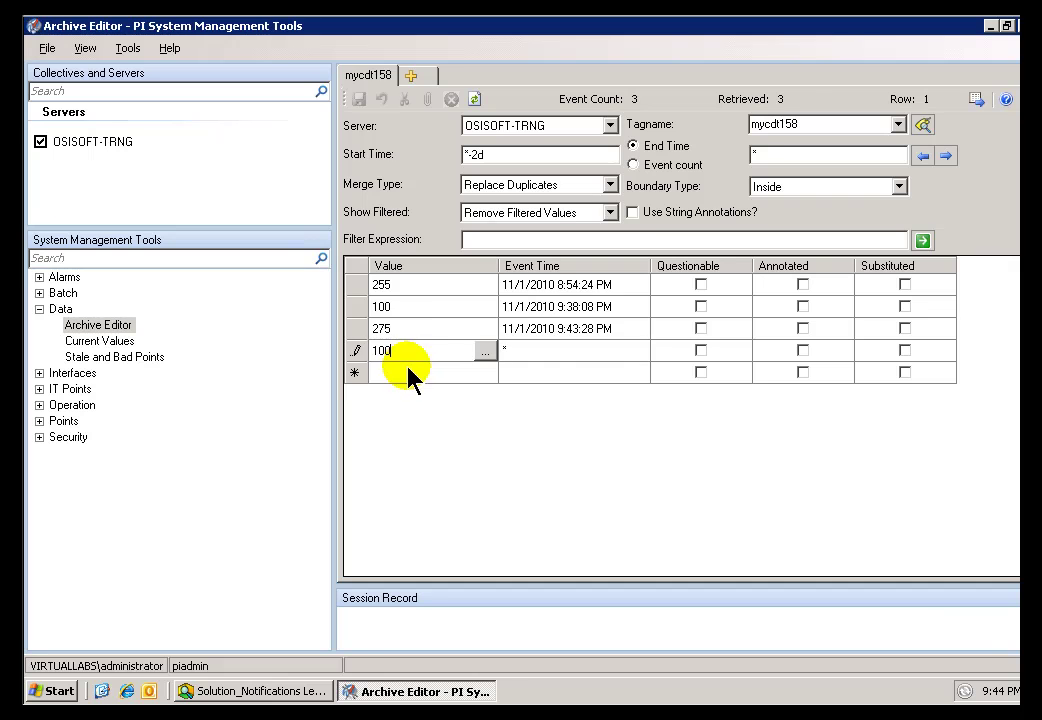
{"action": "key", "text": "Return"}
{"action": "left_click", "coordinate": [358, 99]}
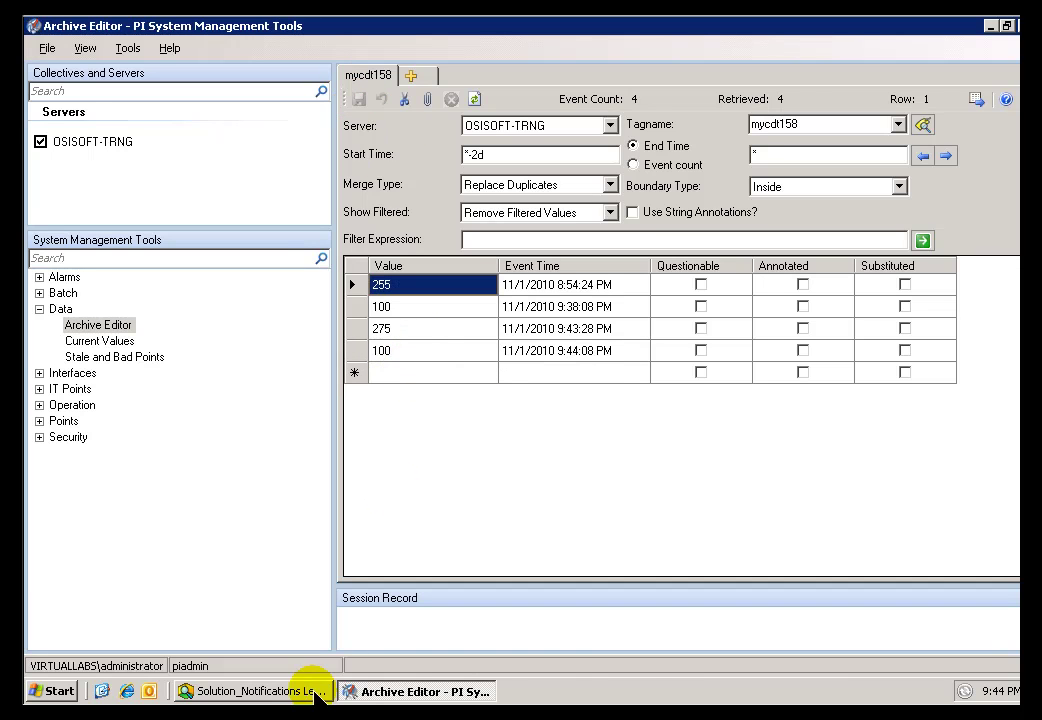
Step: Back in PI System Explorer, check MyNot1's trigger, content and subscriptions, ending on its overview
{"action": "left_click", "coordinate": [285, 691]}
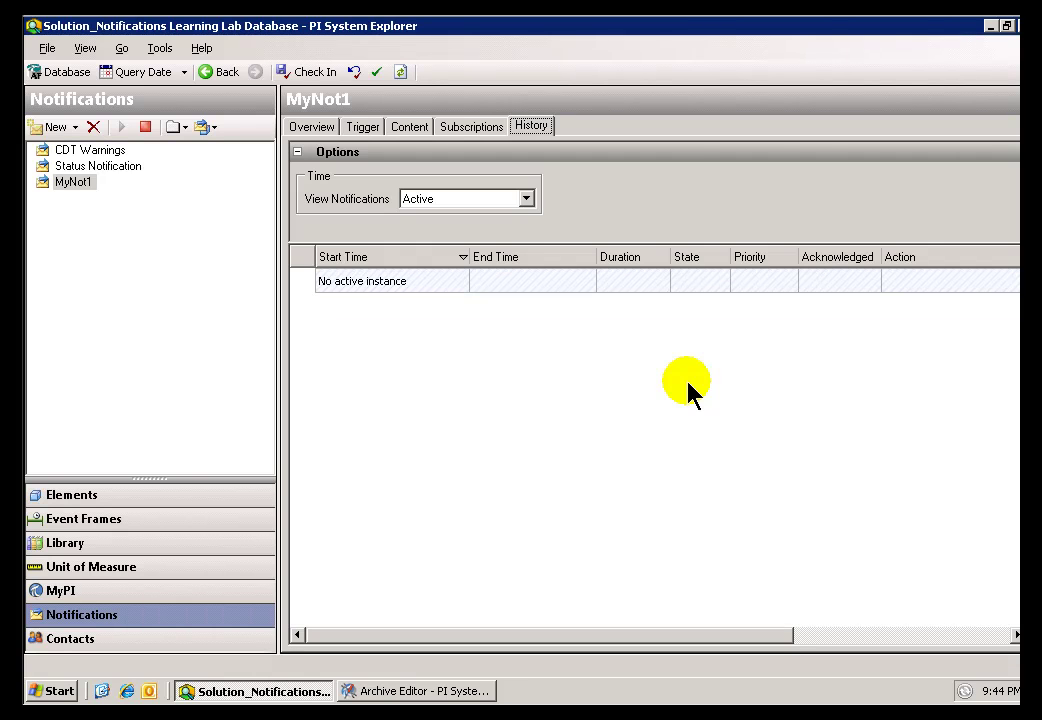
{"action": "left_click", "coordinate": [363, 135]}
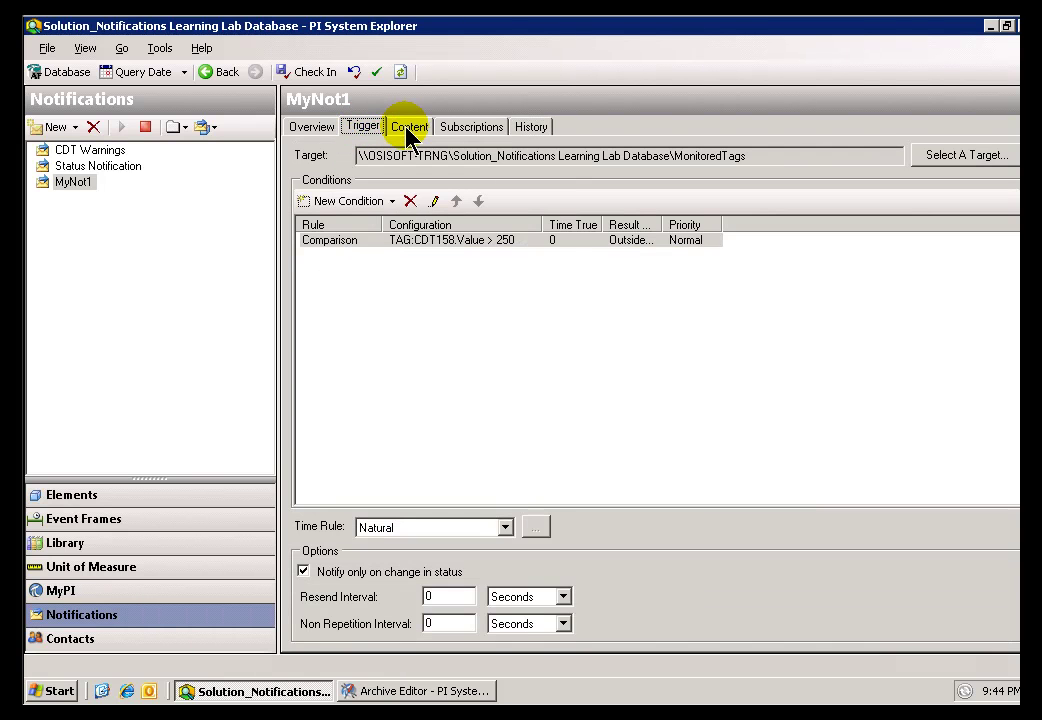
{"action": "left_click", "coordinate": [409, 134]}
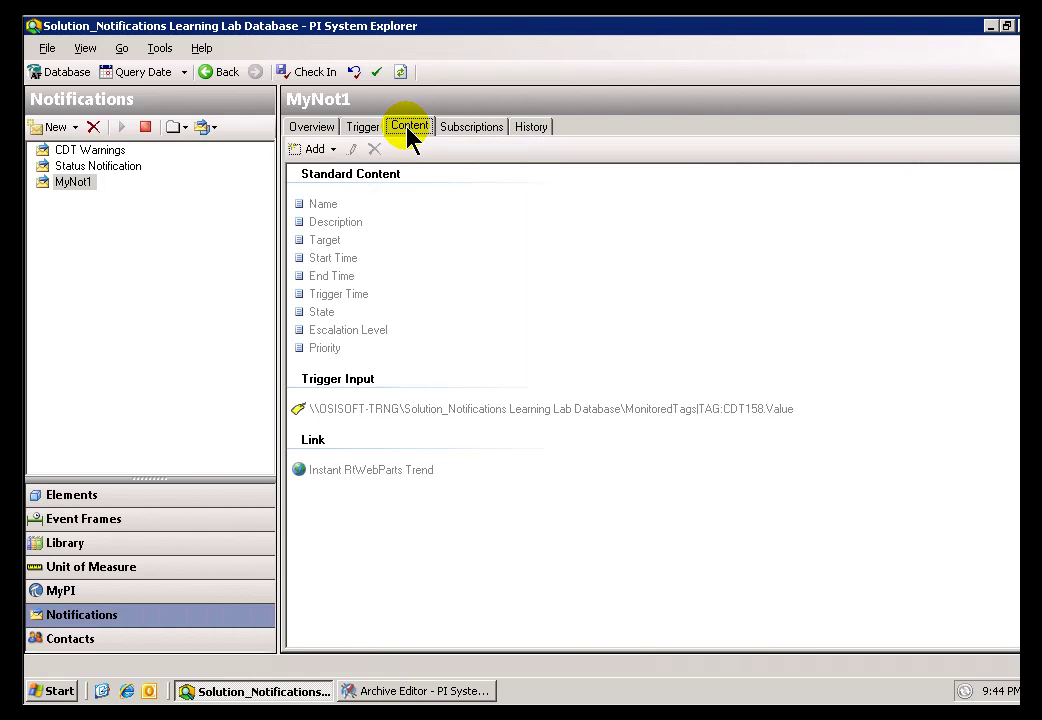
{"action": "left_click", "coordinate": [468, 132]}
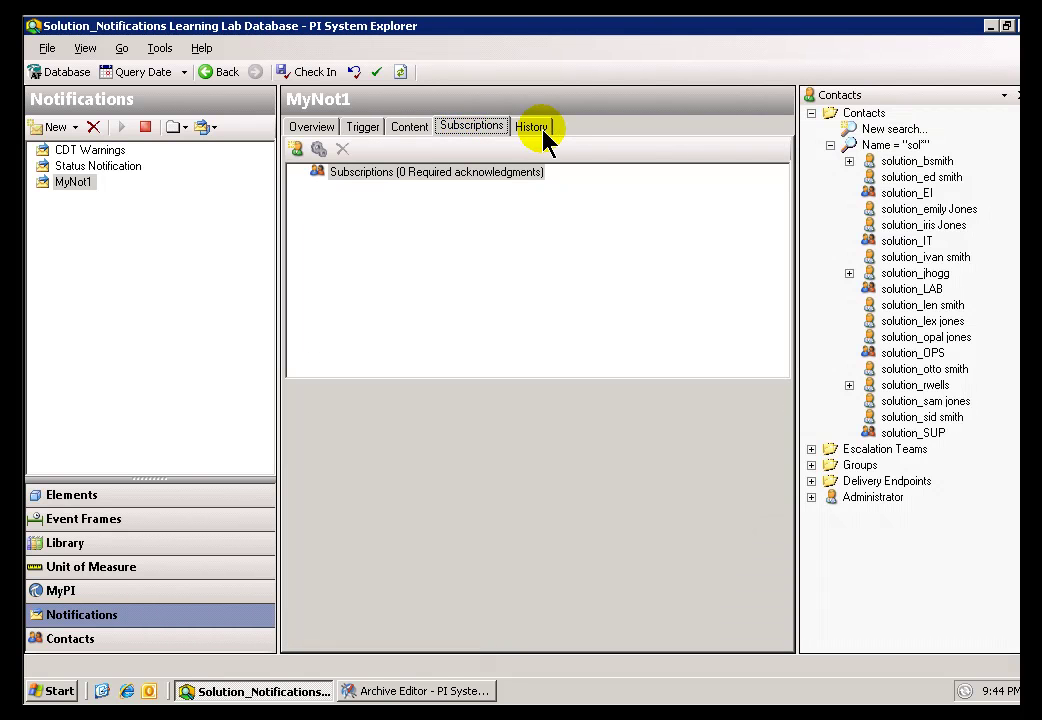
{"action": "left_click", "coordinate": [543, 133]}
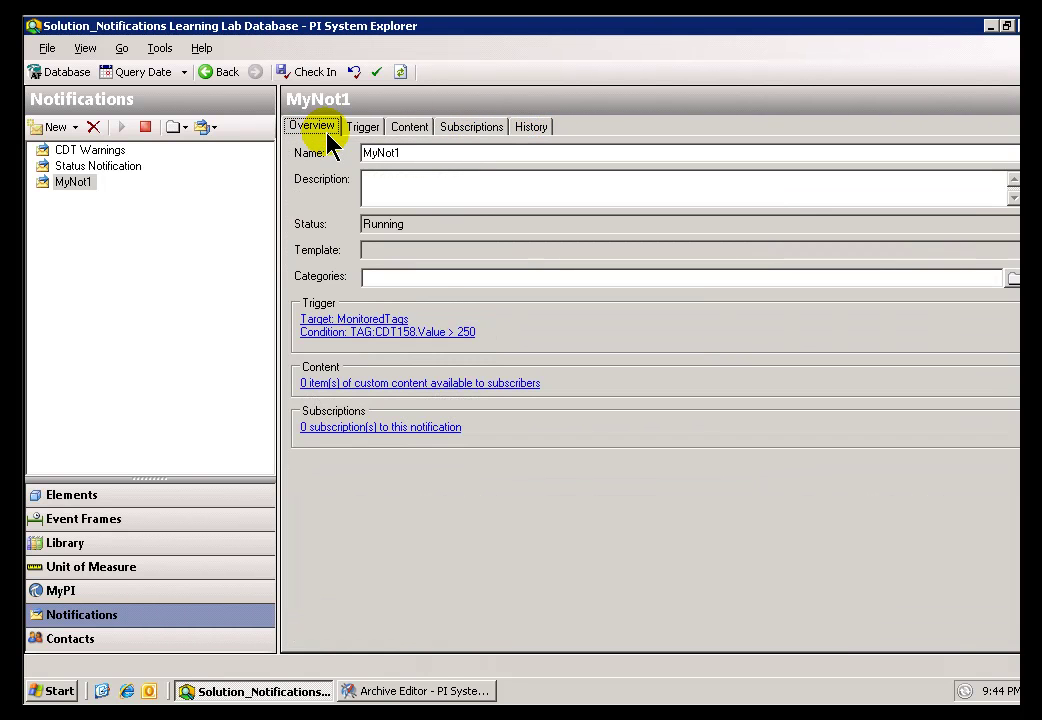